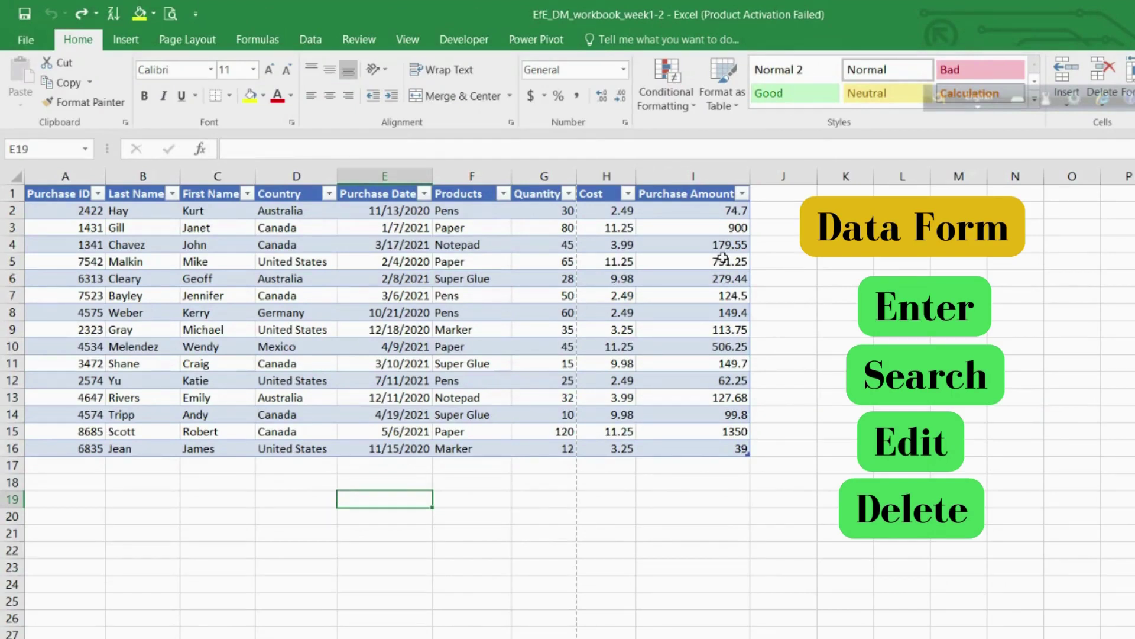
- Try editing cell E19 and look at the Review tab, then cancel with Escape
left_click(374, 151)
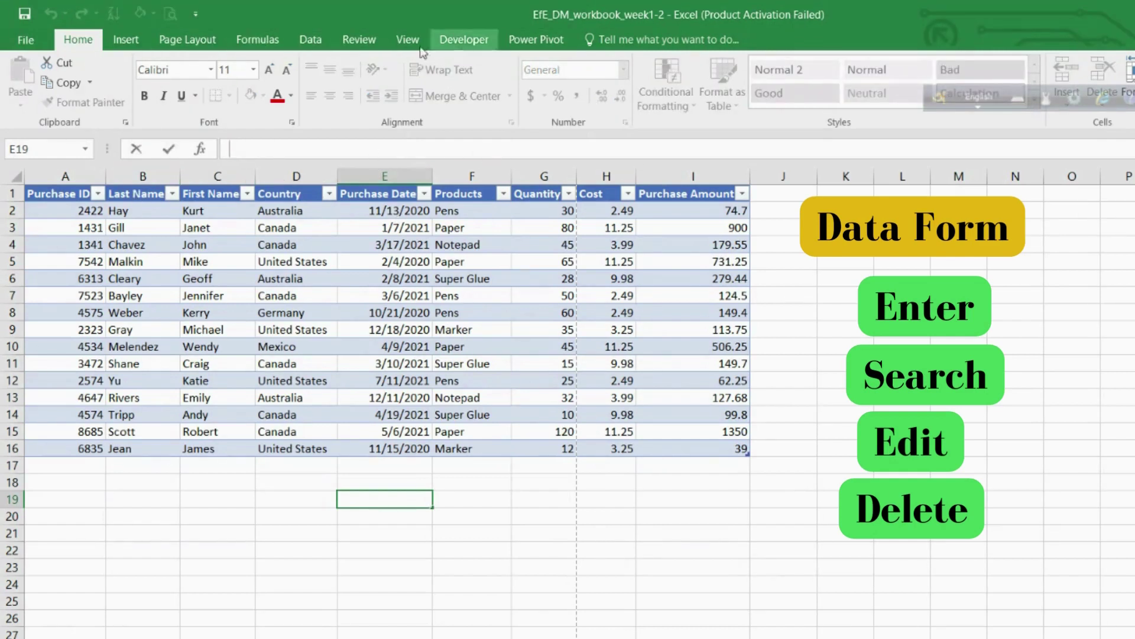
left_click(358, 39)
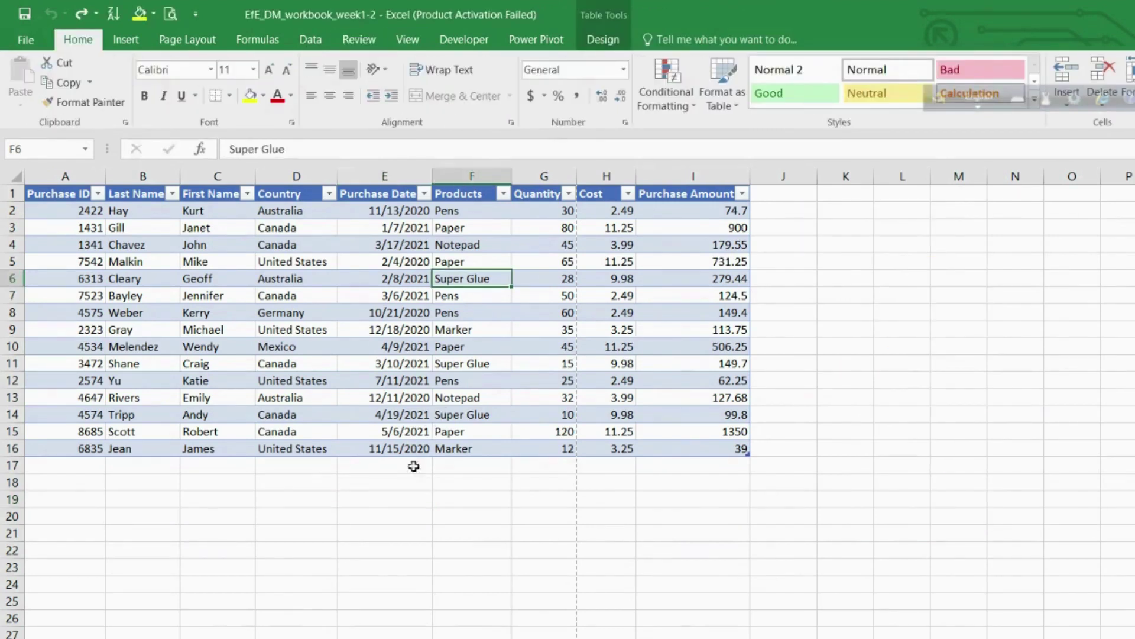
left_click(341, 497)
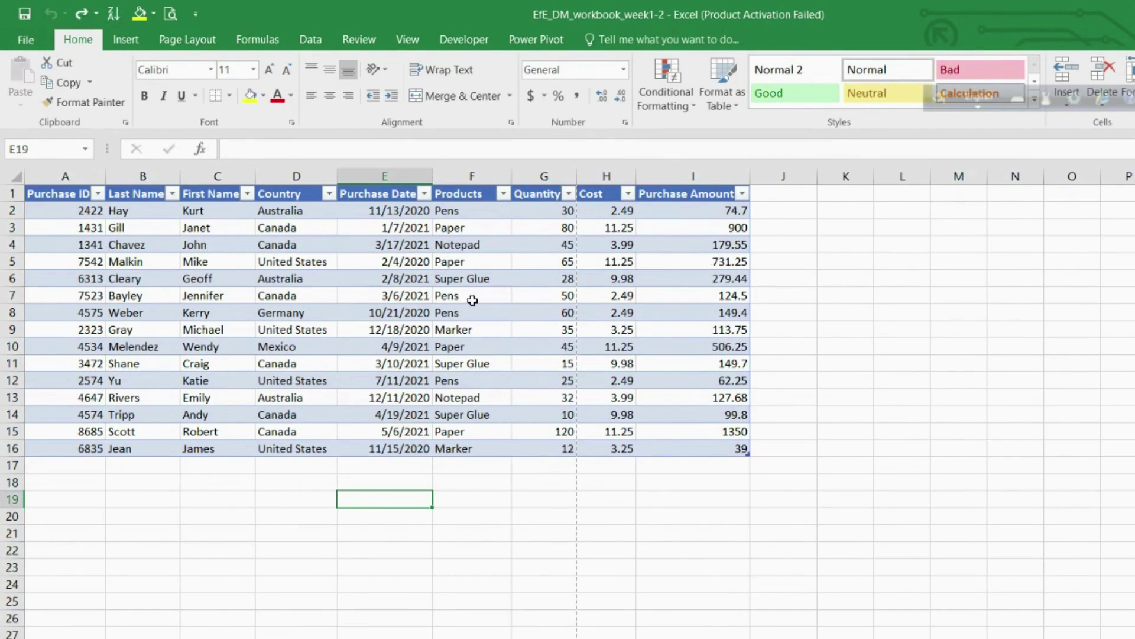
left_click(374, 151)
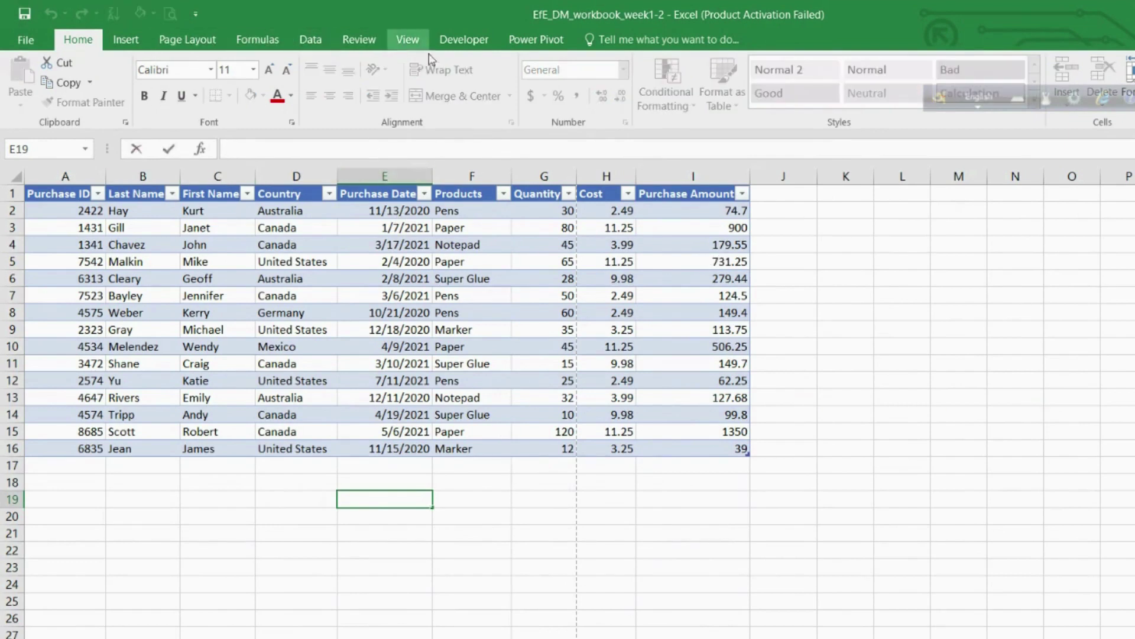
left_click(380, 46)
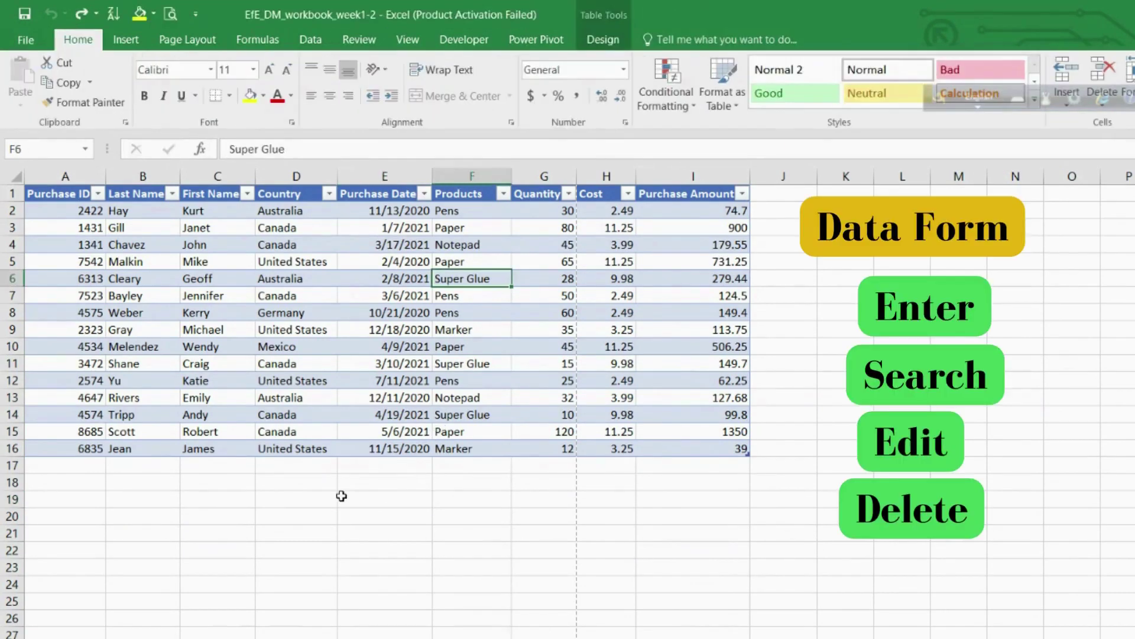
key("Escape")
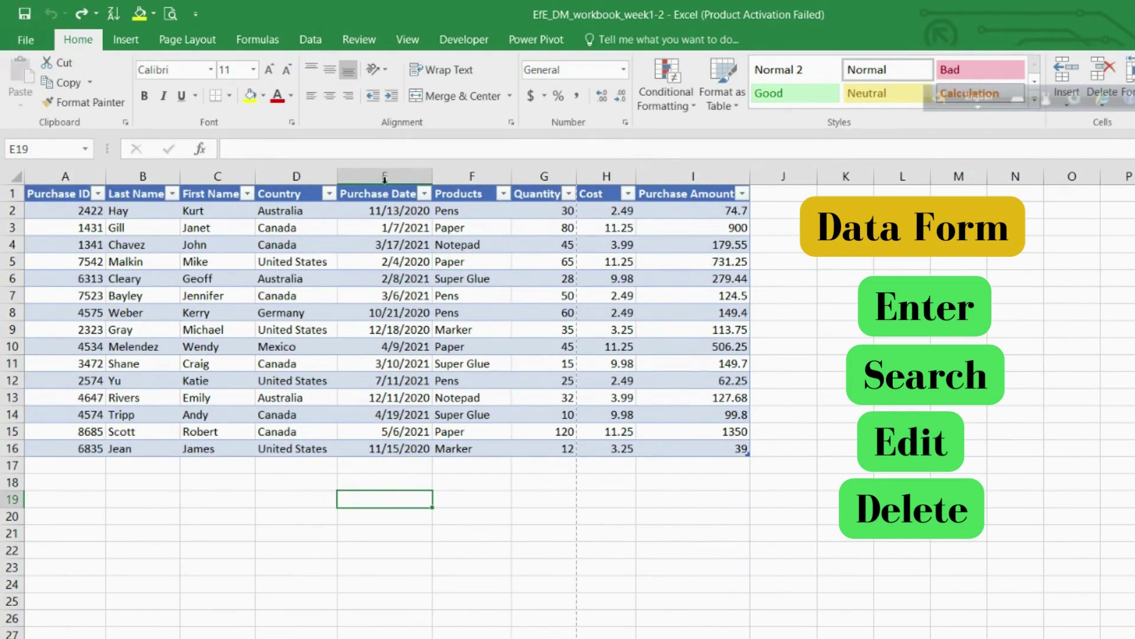
- Browse the Review, View and Insert tabs, return to Home and select a Purchases table cell
left_click(374, 153)
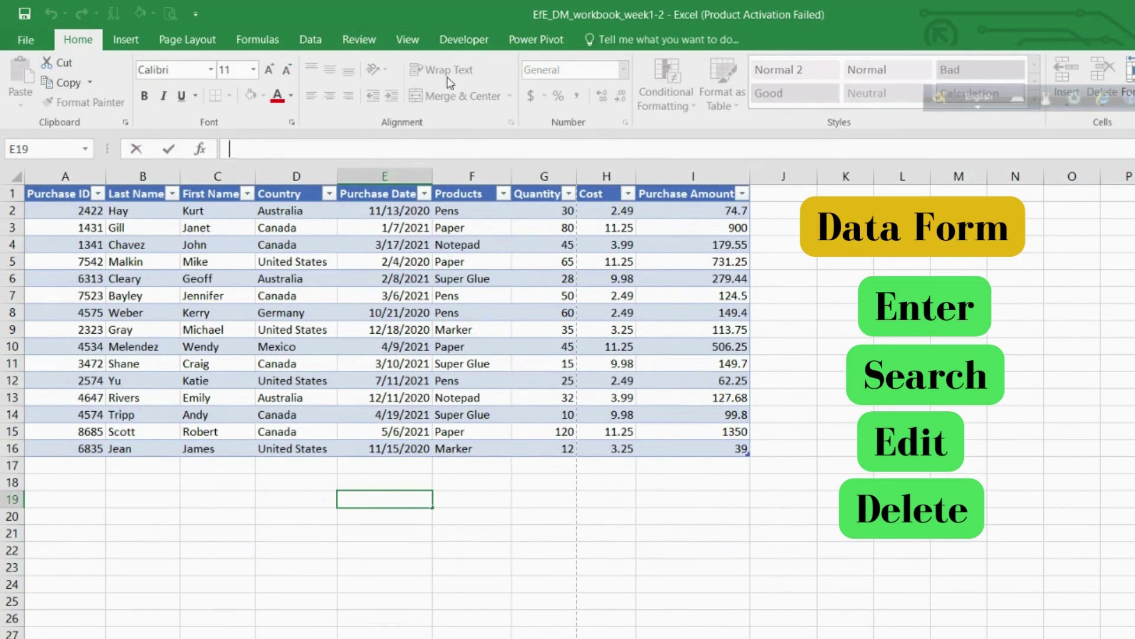
left_click(362, 40)
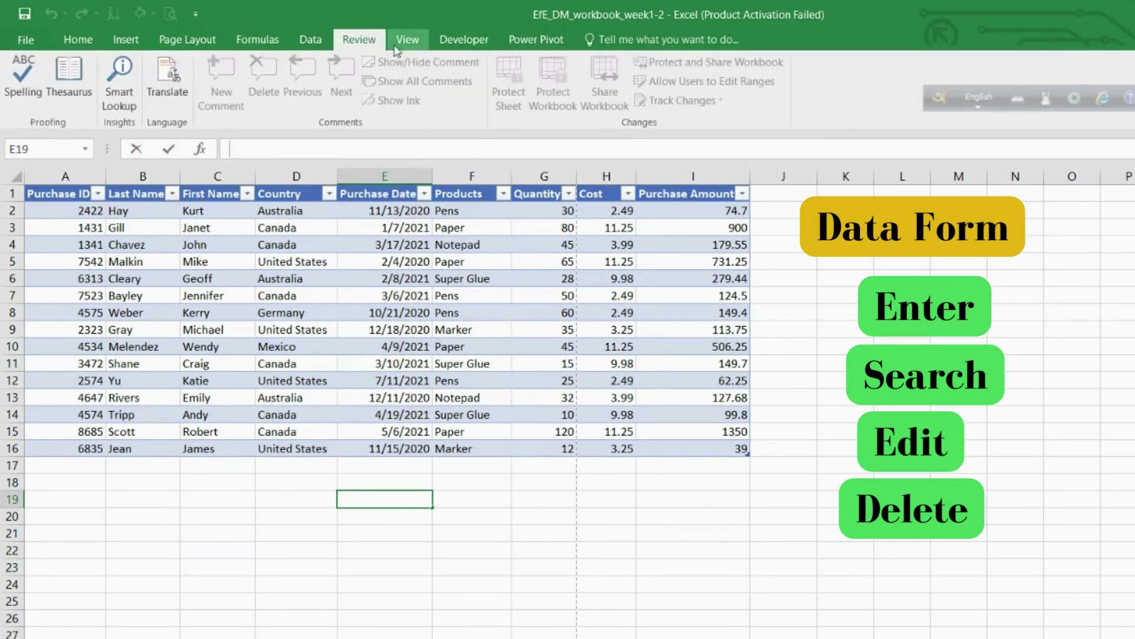
left_click(408, 39)
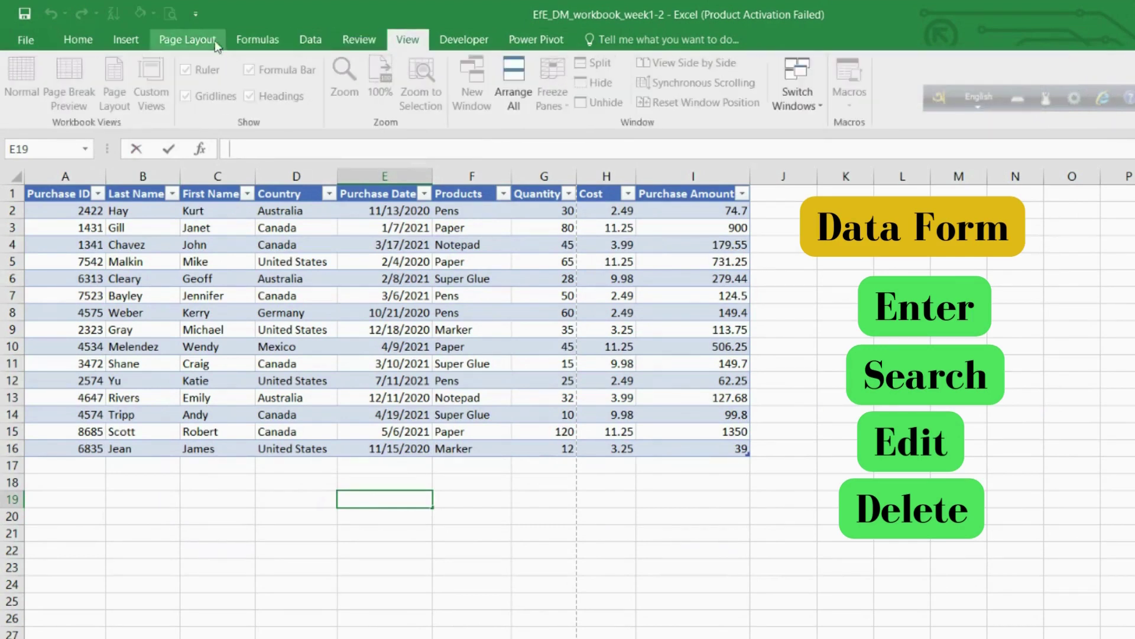
left_click(124, 41)
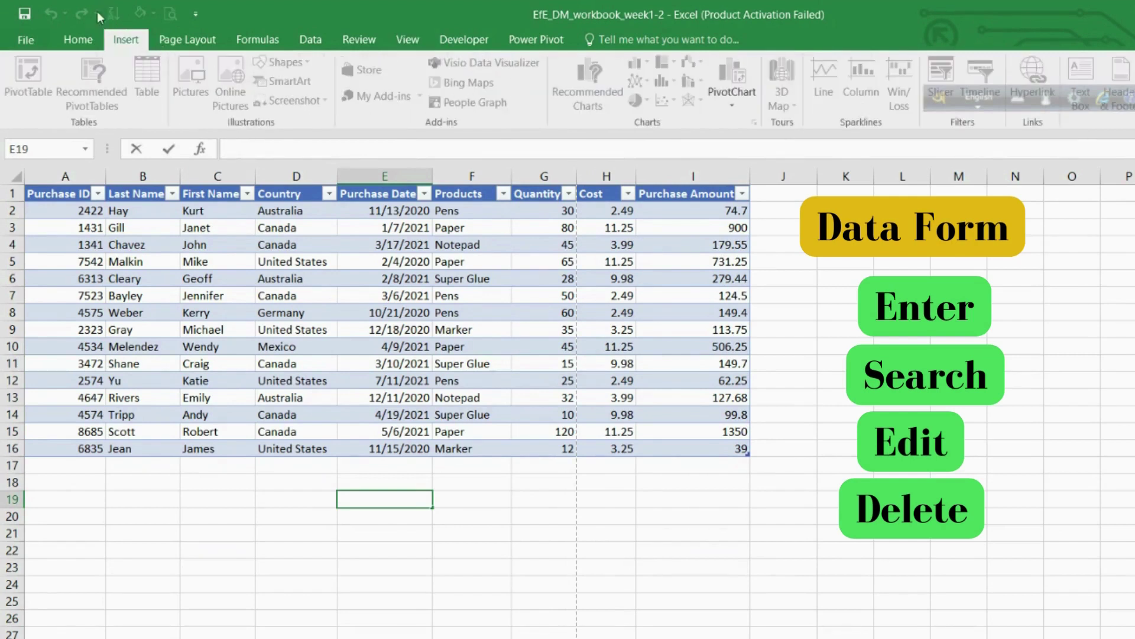
left_click(77, 46)
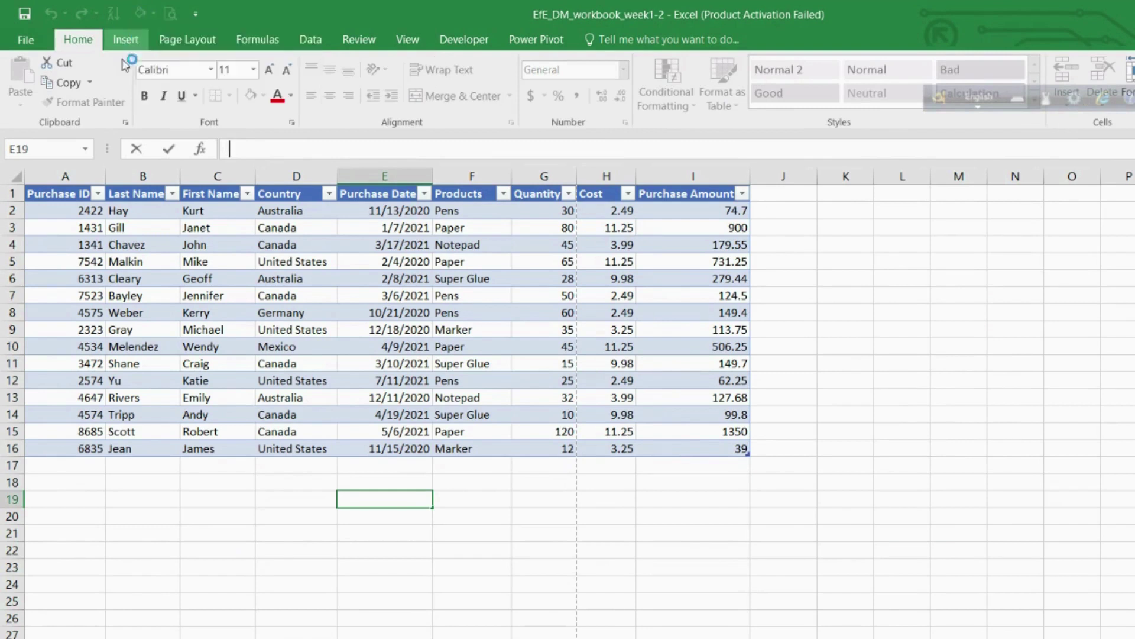
left_click(299, 277)
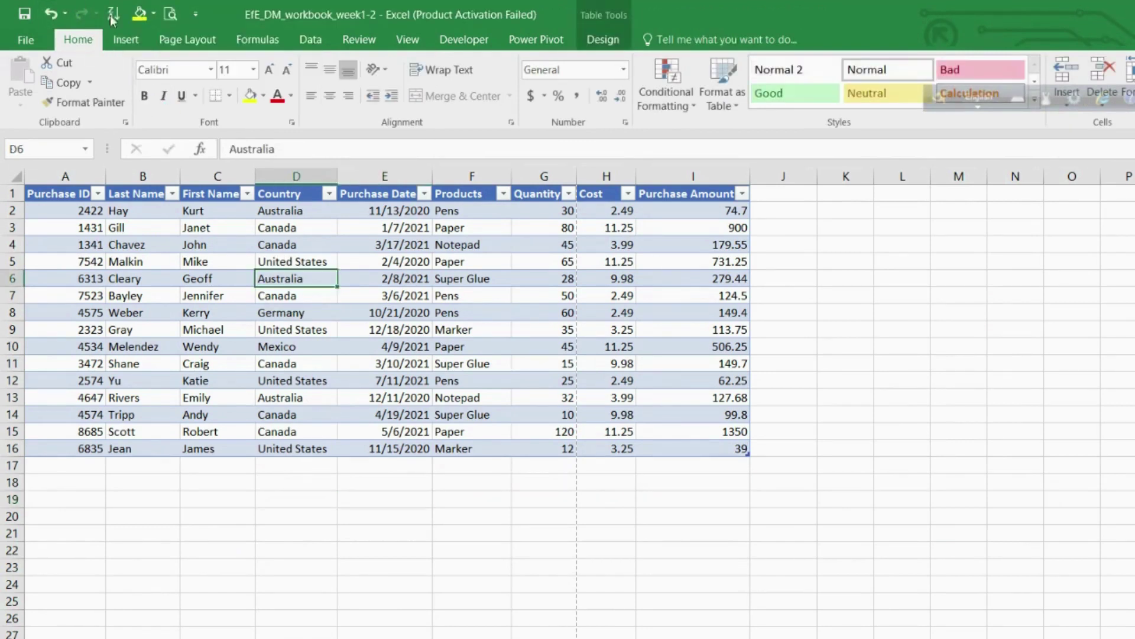
- Open the Quick Access Toolbar options and switch the command list to All Commands
left_click(197, 15)
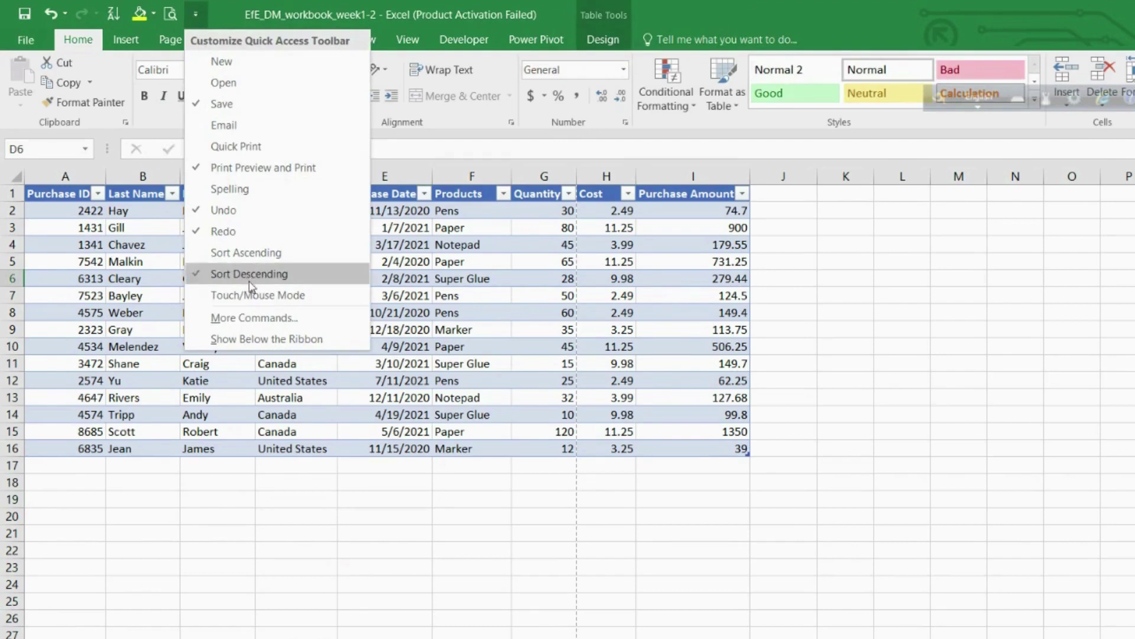
left_click(252, 320)
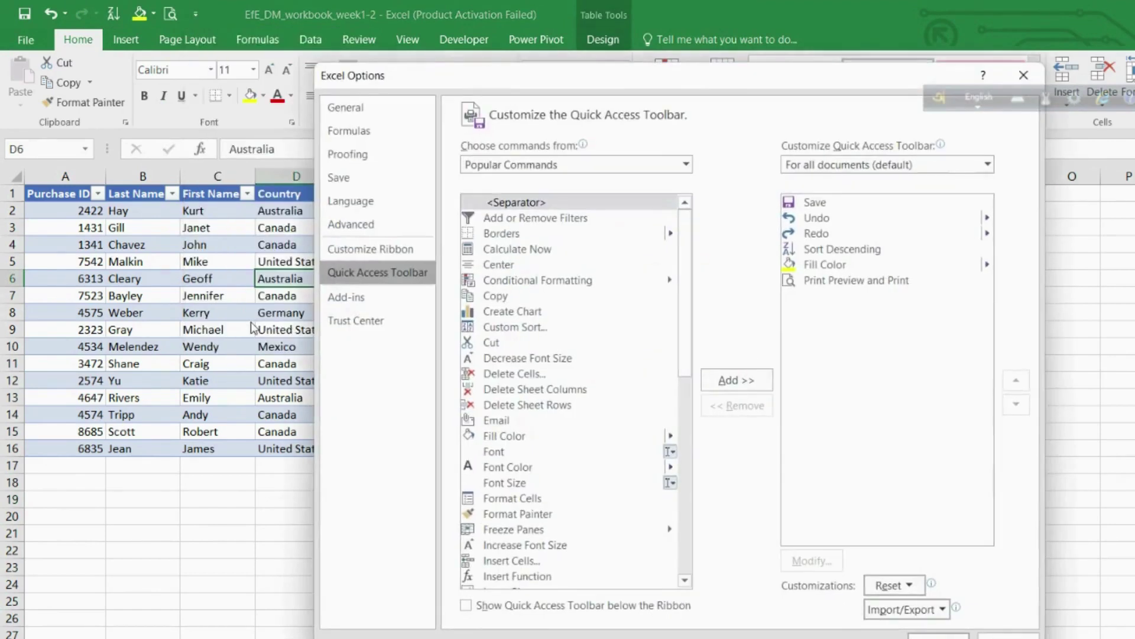
scroll(529, 278, "down", 2)
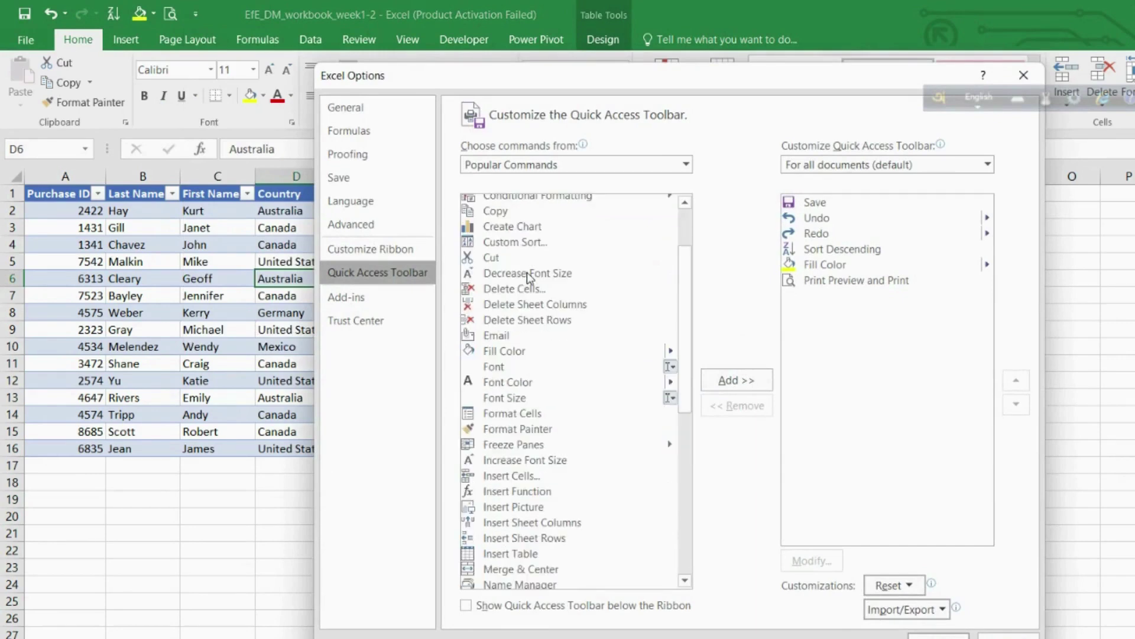
scroll(527, 272, "down", 4)
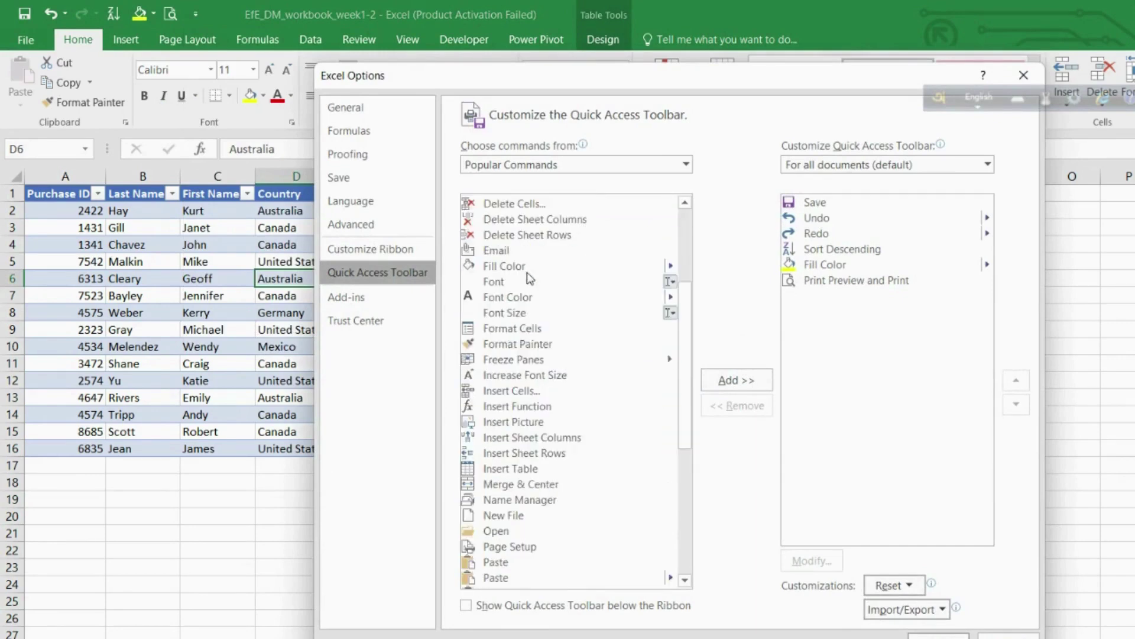
scroll(527, 272, "down", 4)
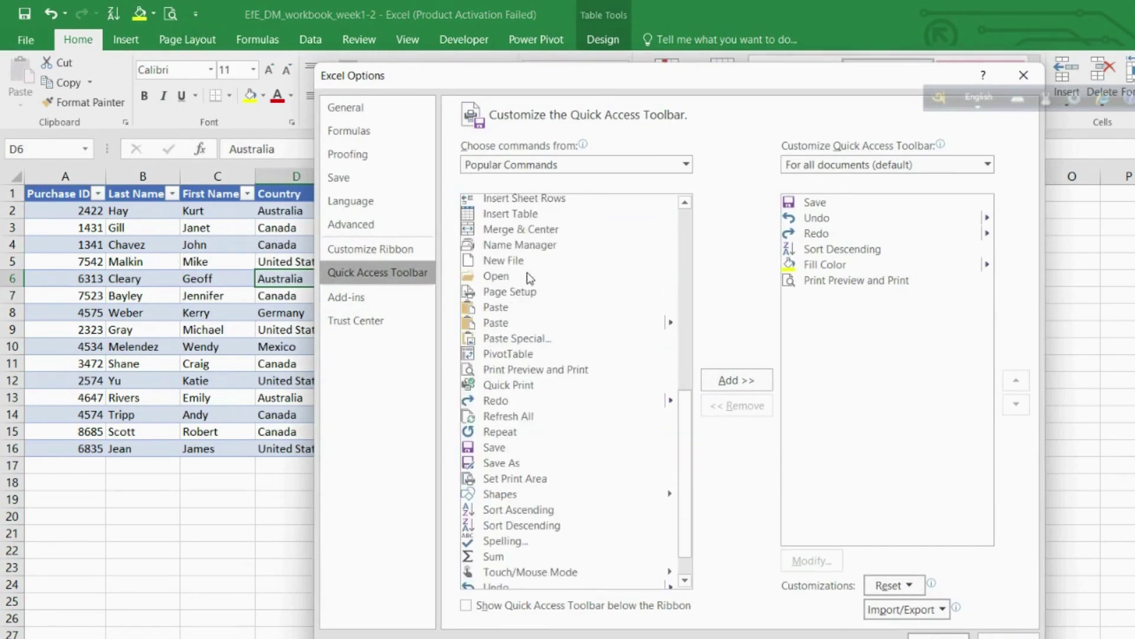
scroll(527, 272, "up", 2)
left_click(685, 164)
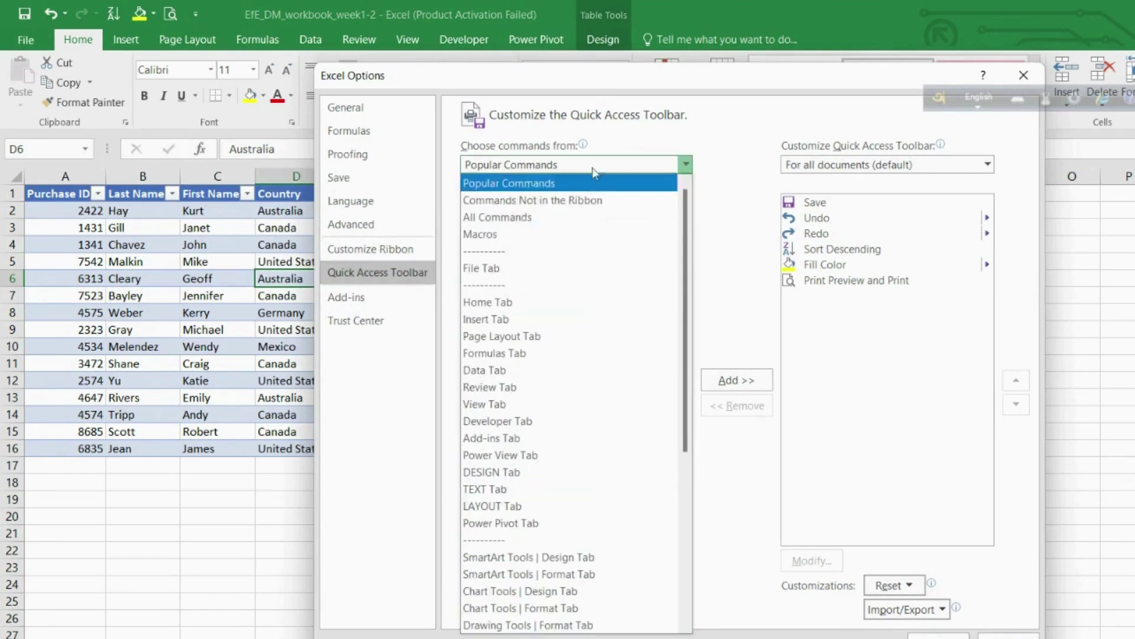
left_click(553, 217)
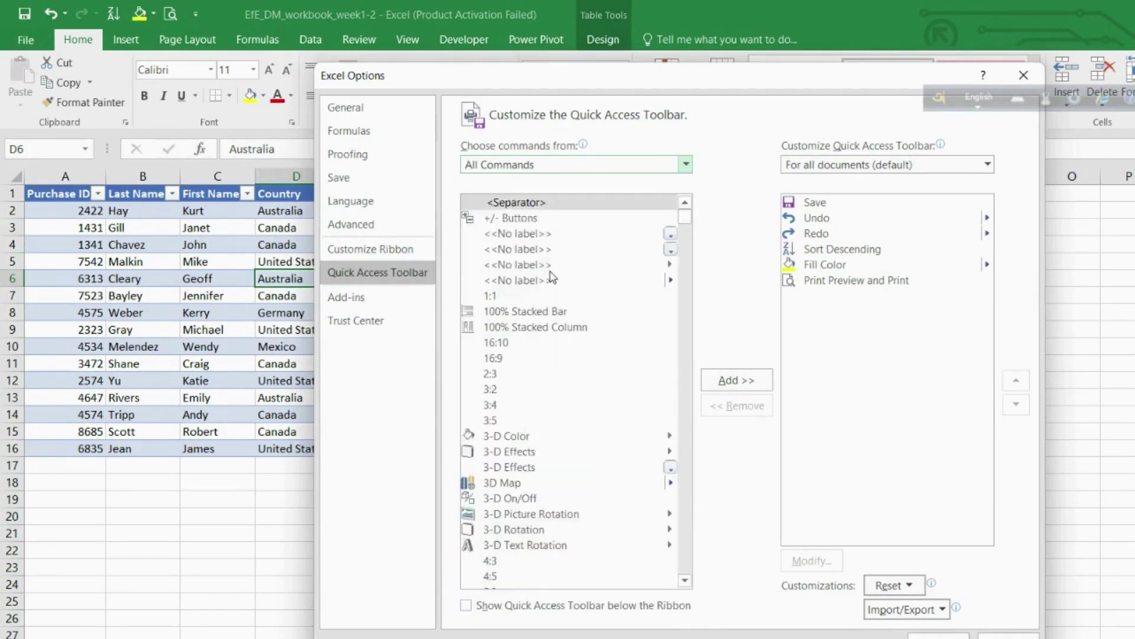
scroll(553, 354, "down", 2)
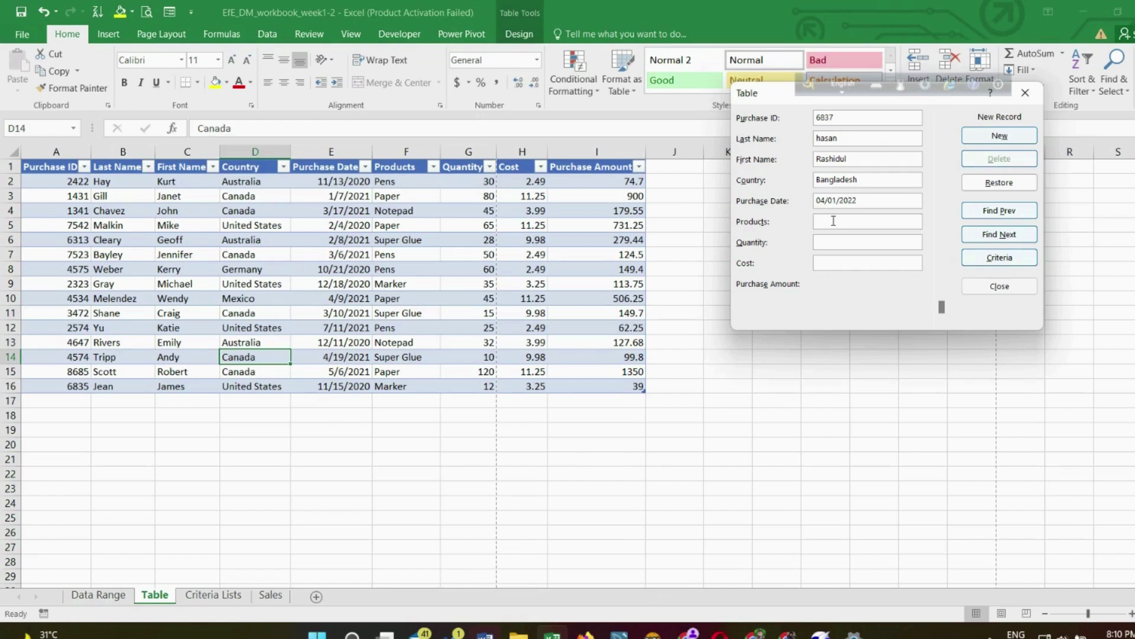
- Fill Products, Quantity and Cost for purchase 6837 (paper, total 1000) and add it to the table
left_click(833, 220)
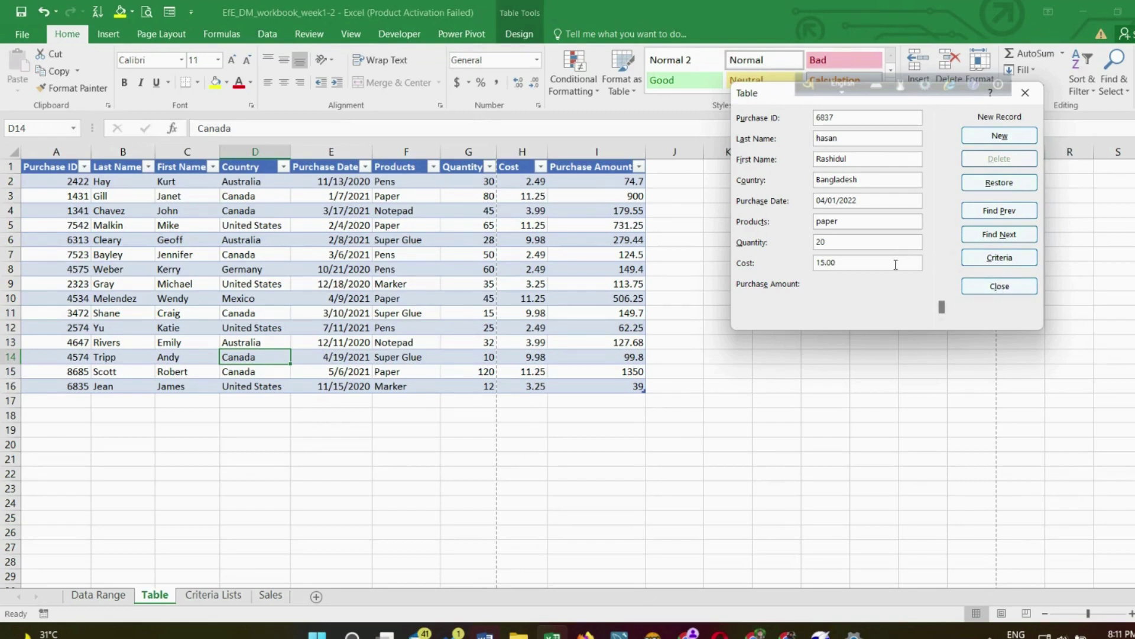
key("Return")
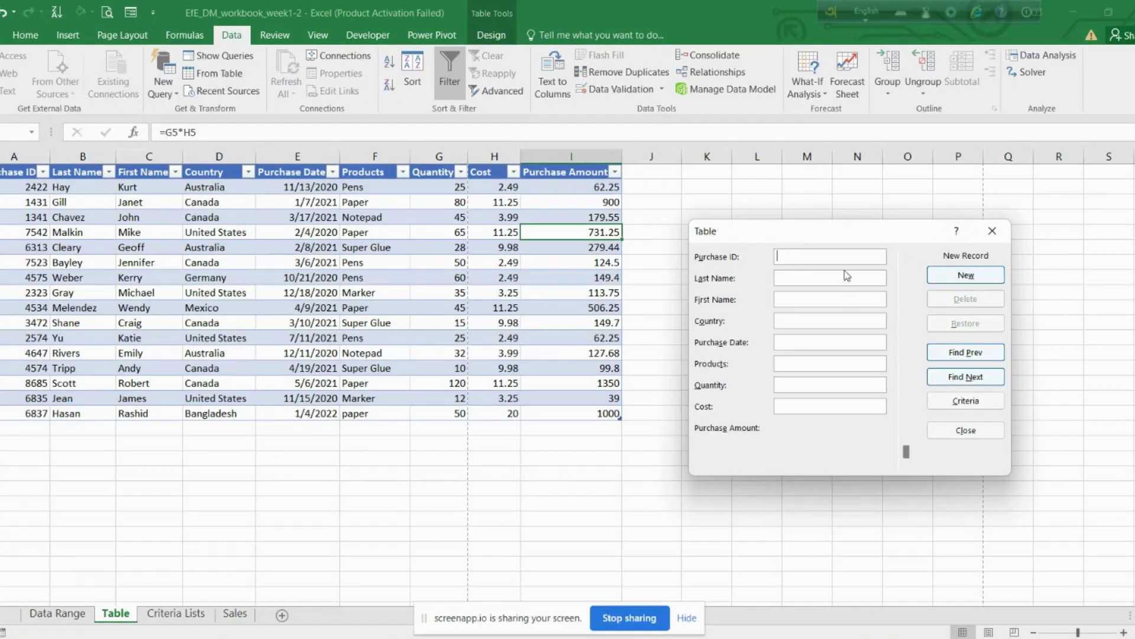
- Delete the 7/11/2021 Pens purchase (ID 2574) from the data form
left_click_drag(906, 451, 910, 386)
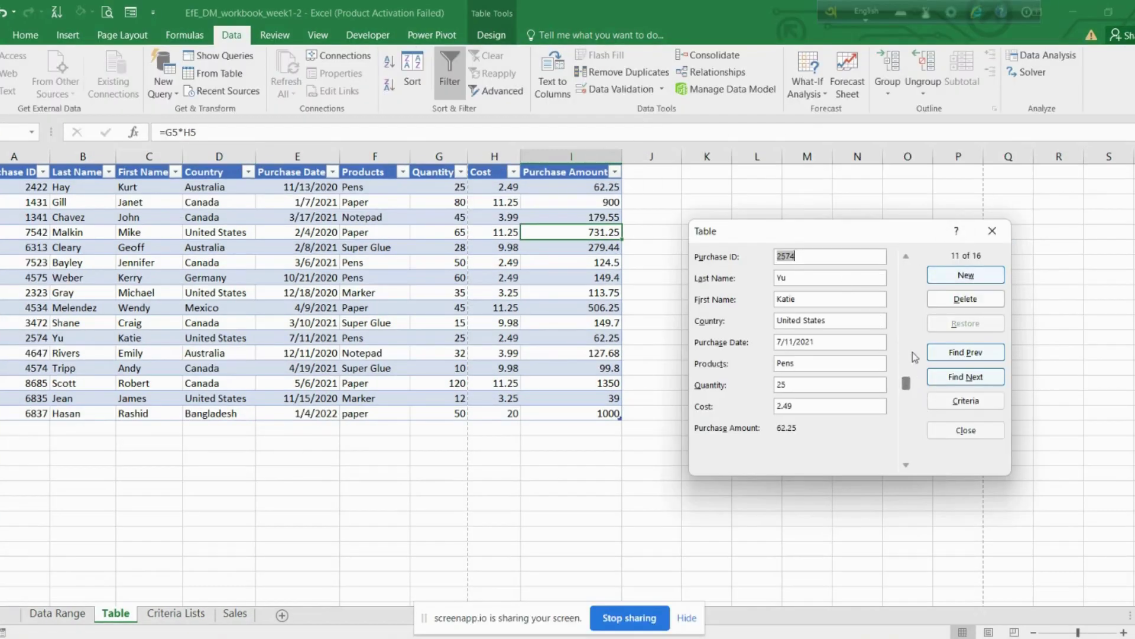
left_click(912, 307)
left_click(910, 279)
left_click(983, 302)
left_click(534, 371)
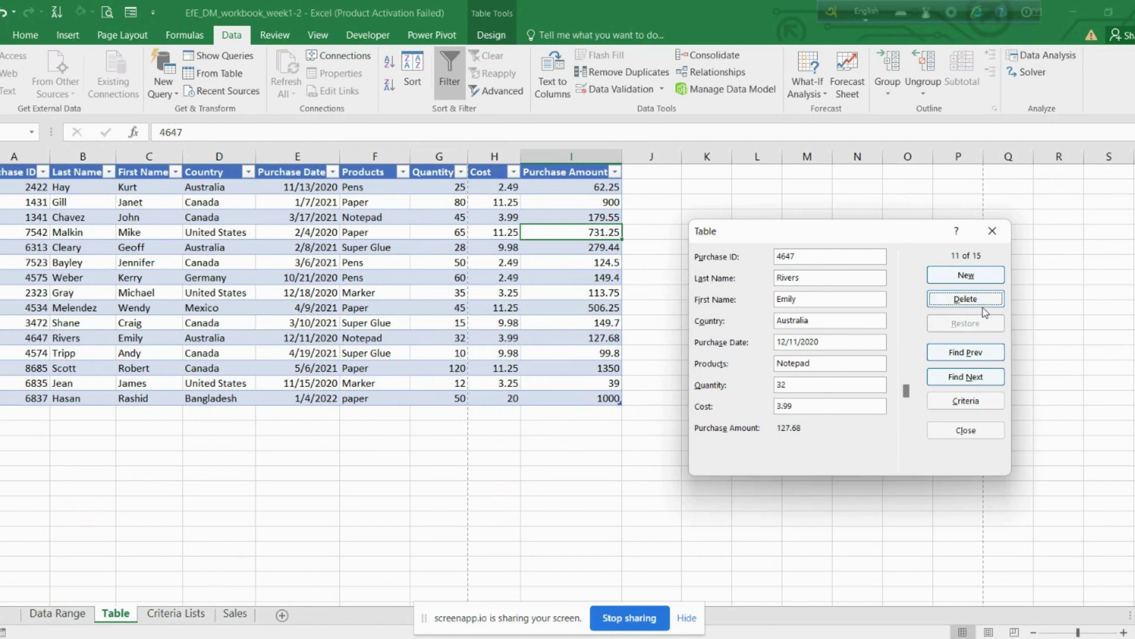
- Trial-edit record 11's Last Name, restore it, then browse back and forth between records 9 and 10
left_click(820, 279)
key("BackSpace")
key("BackSpace")
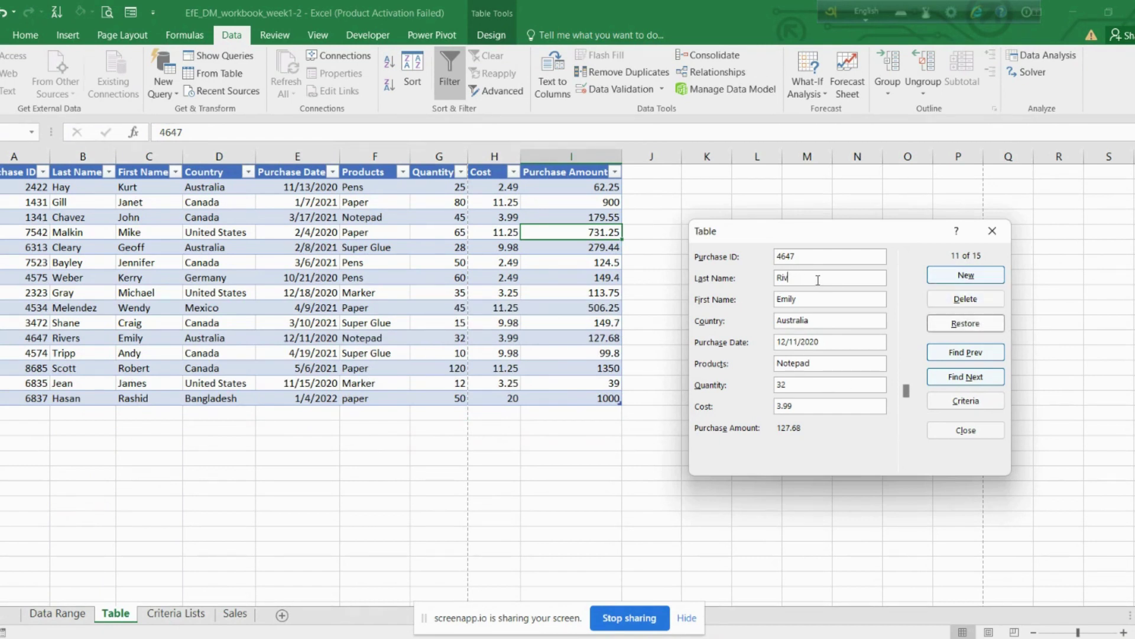
left_click(944, 327)
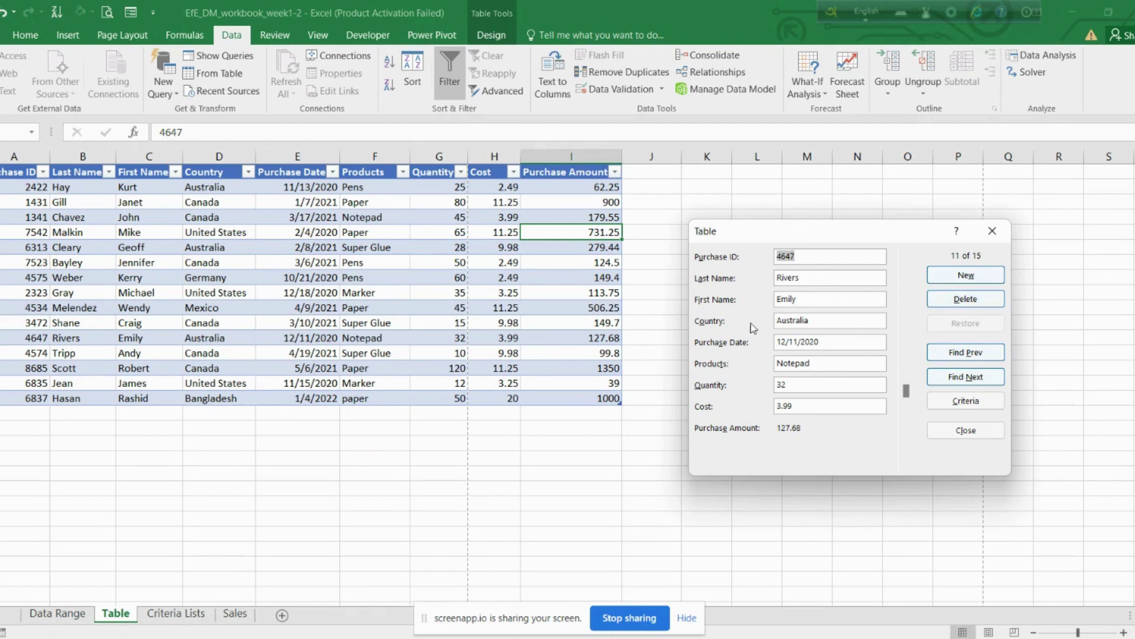
left_click(944, 355)
left_click(944, 355)
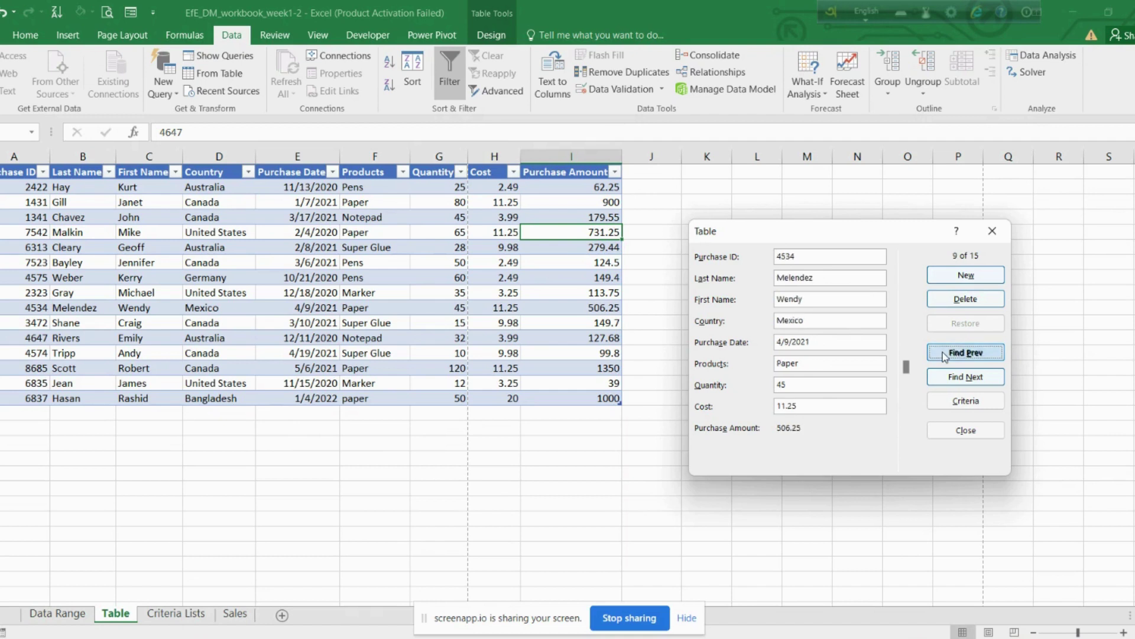
left_click(957, 380)
- Move to record 11, try the Criteria view, then close and reopen the data form
left_click(958, 382)
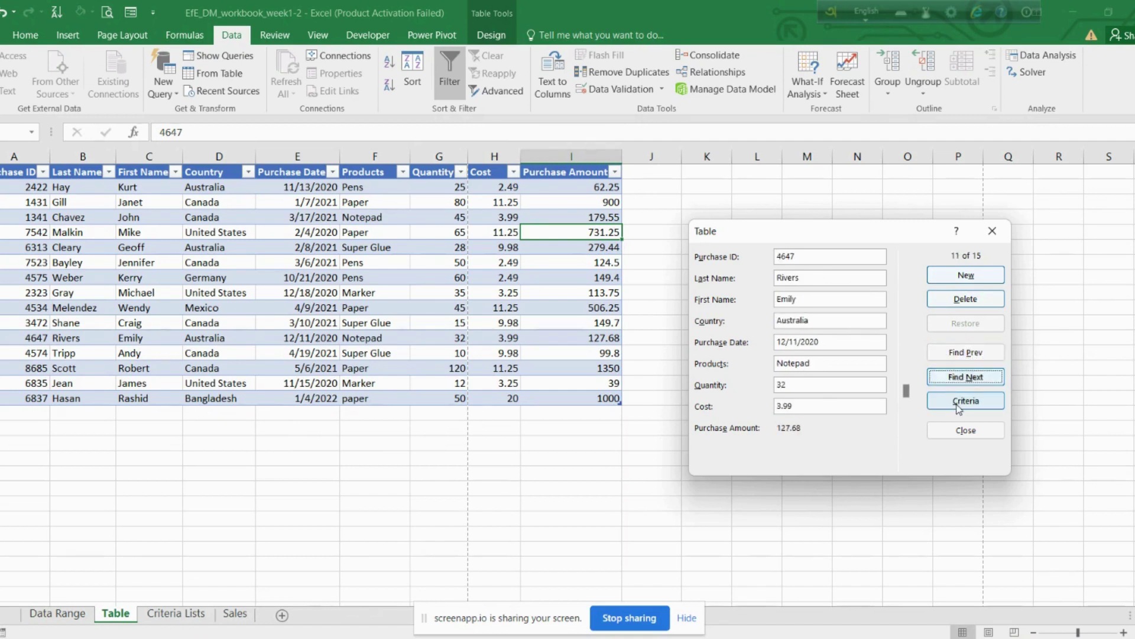
left_click(958, 405)
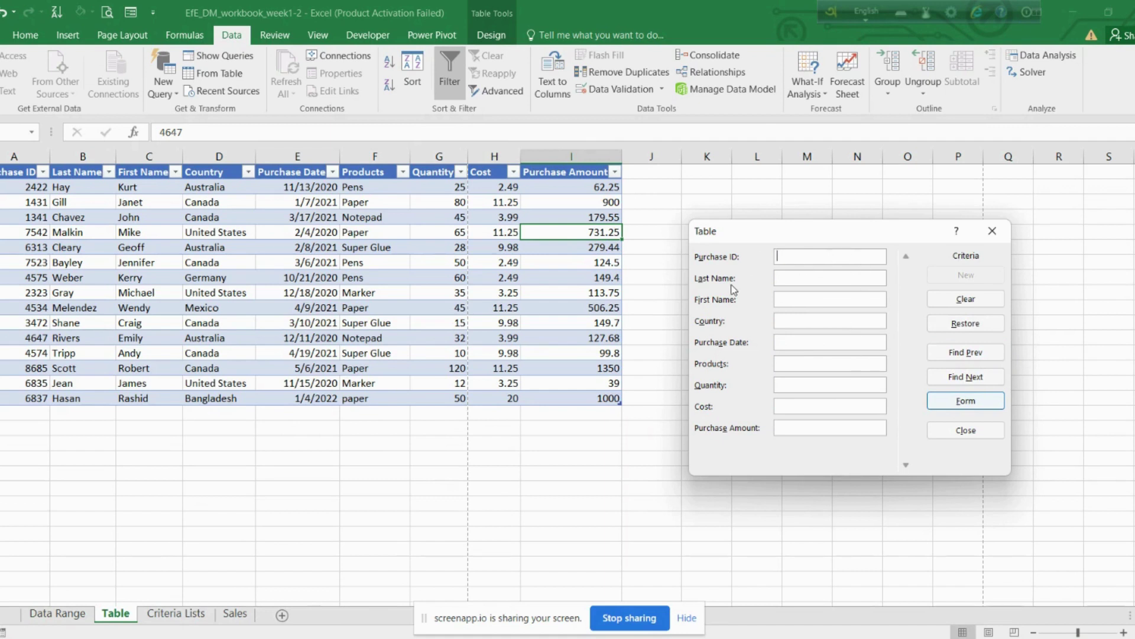
left_click(965, 430)
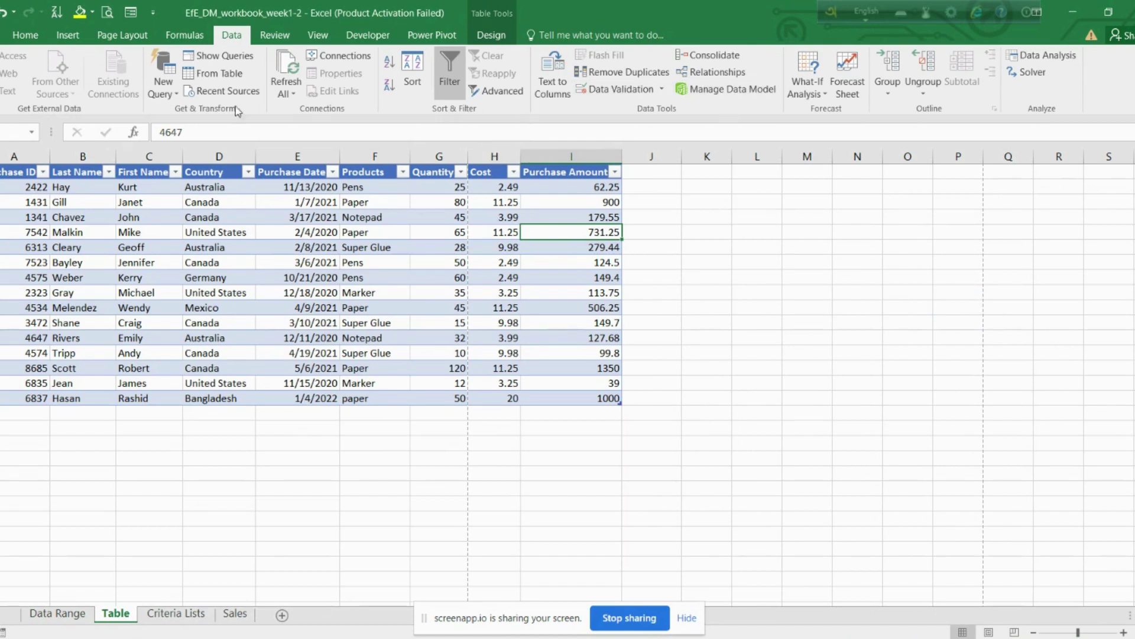
left_click(131, 12)
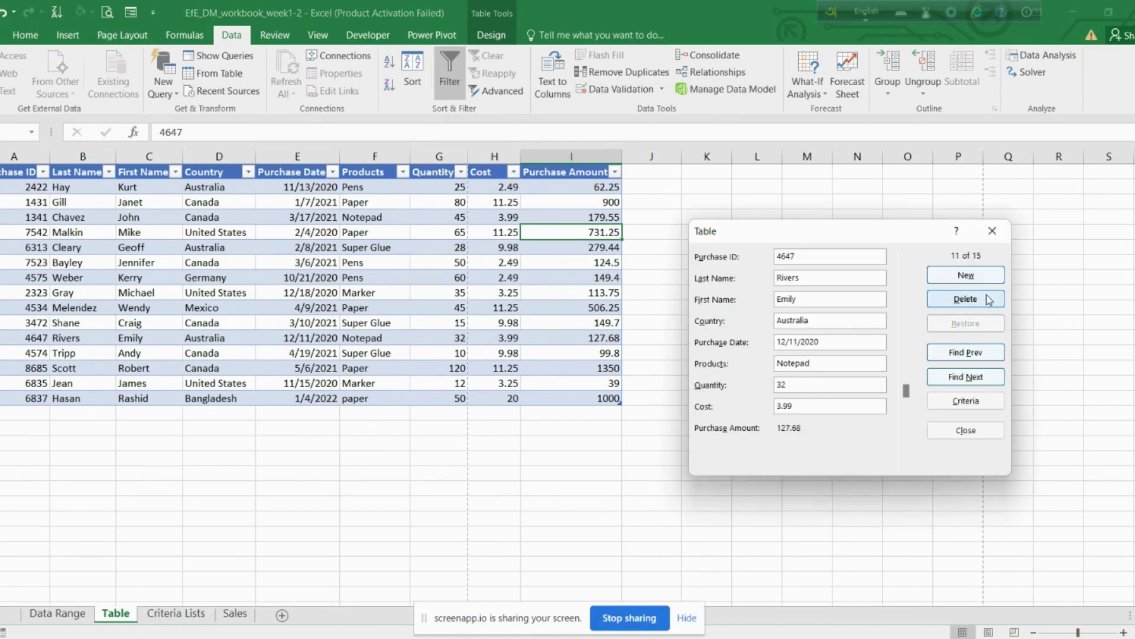
- Edit and restore the Last Name, browse records 9 to 11, and switch to Criteria mode
left_click(818, 279)
key("BackSpace")
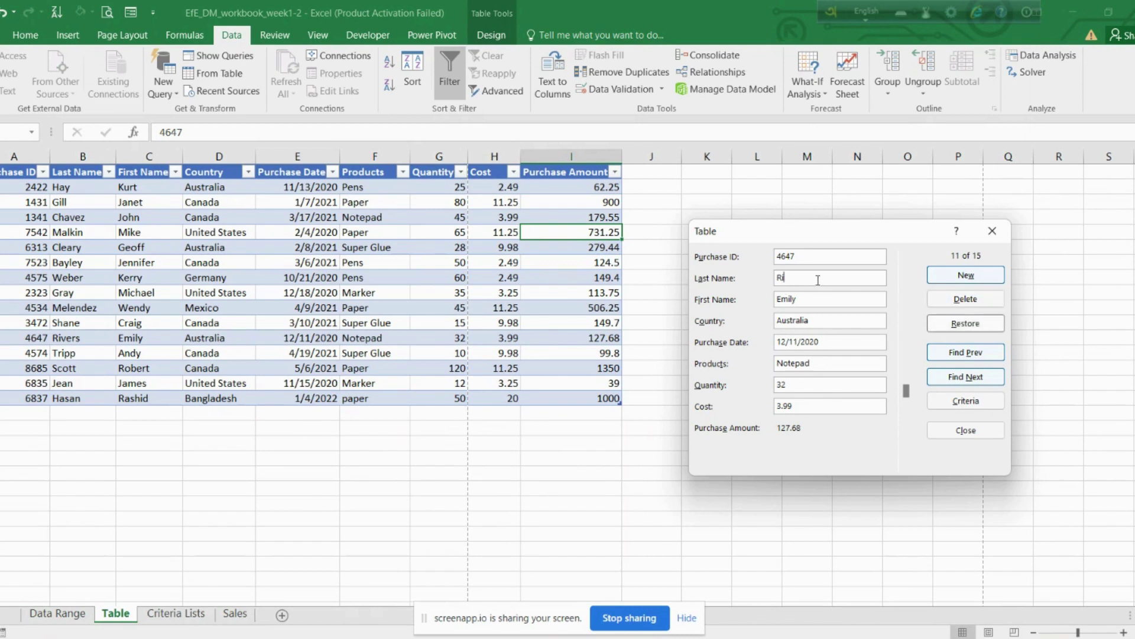
left_click(965, 324)
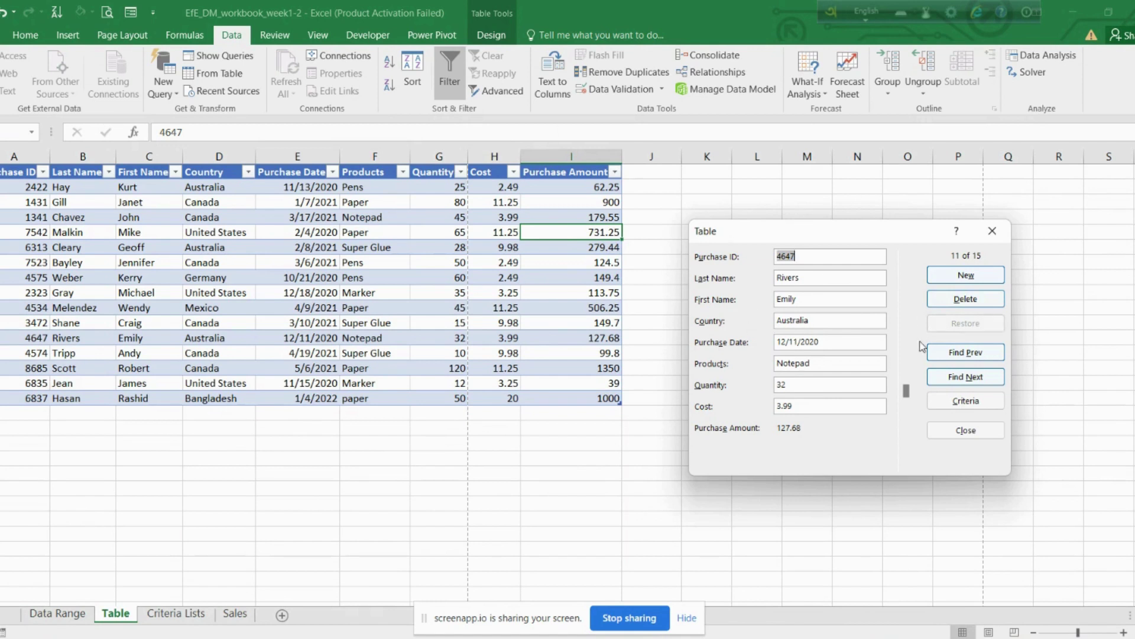
left_click(945, 354)
left_click(944, 354)
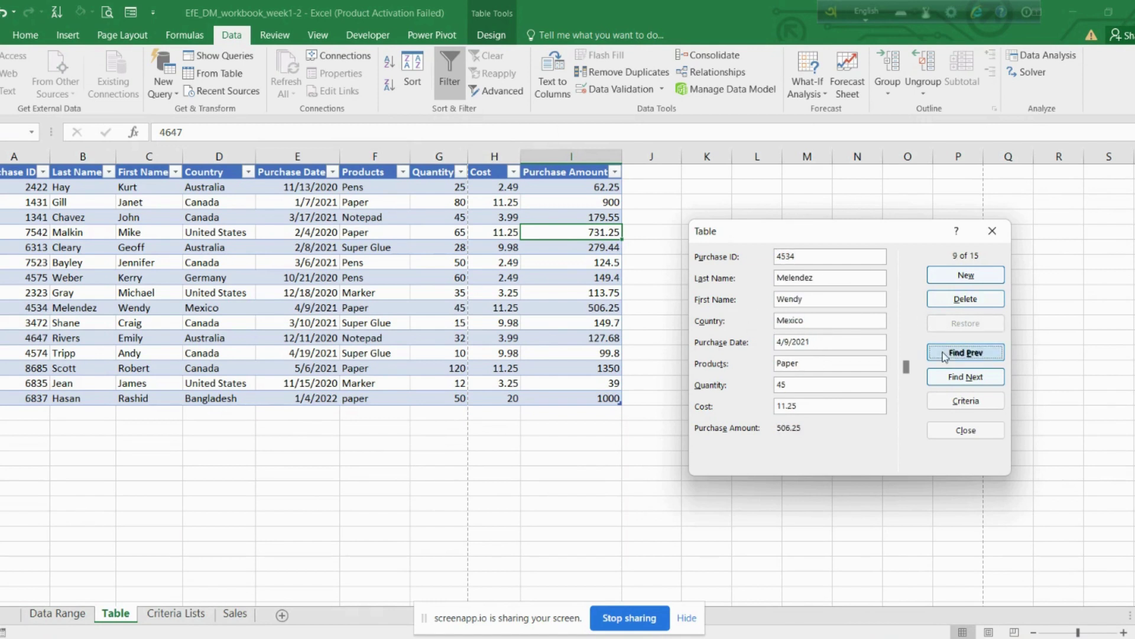
left_click(957, 380)
left_click(958, 385)
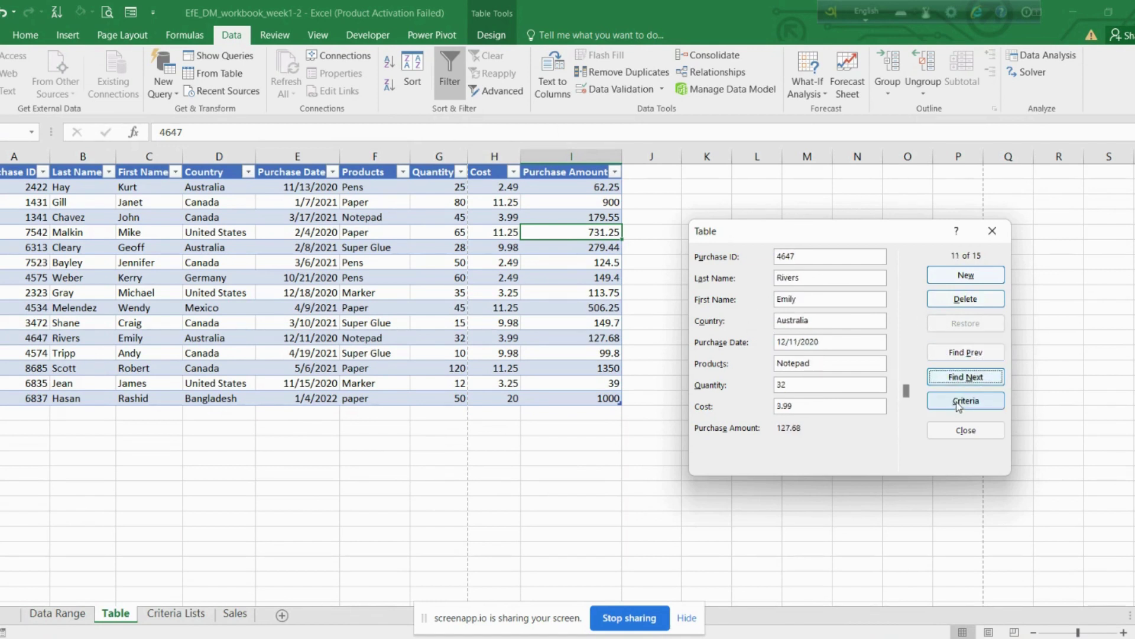
left_click(959, 403)
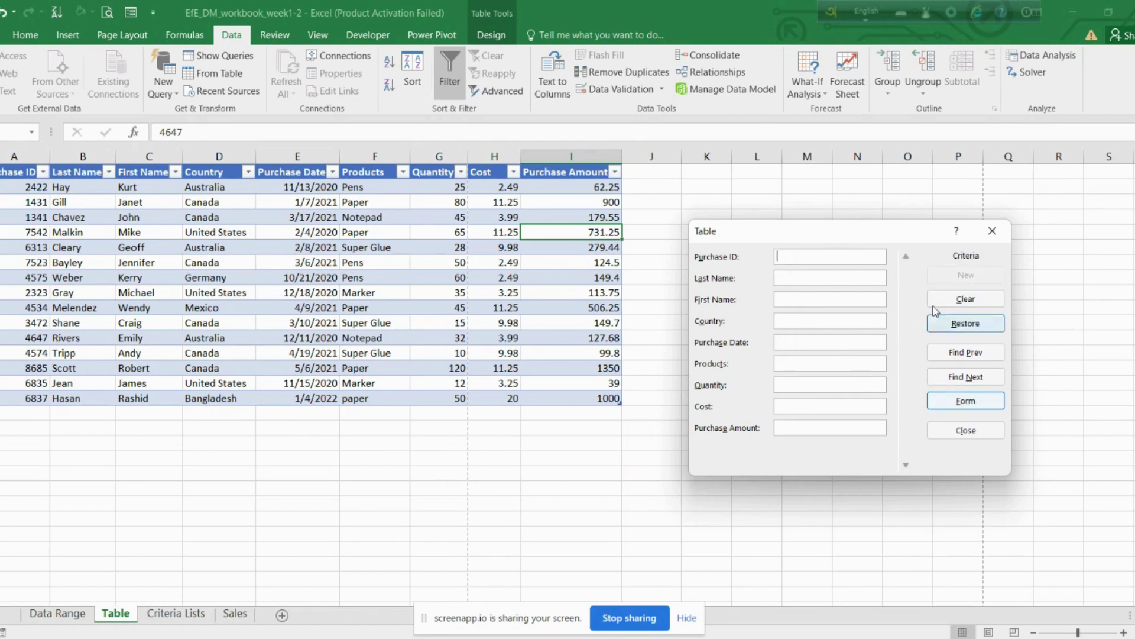
- Close the data form, select the Quantity column cells and open Data Validation
left_click(949, 432)
left_click(436, 167)
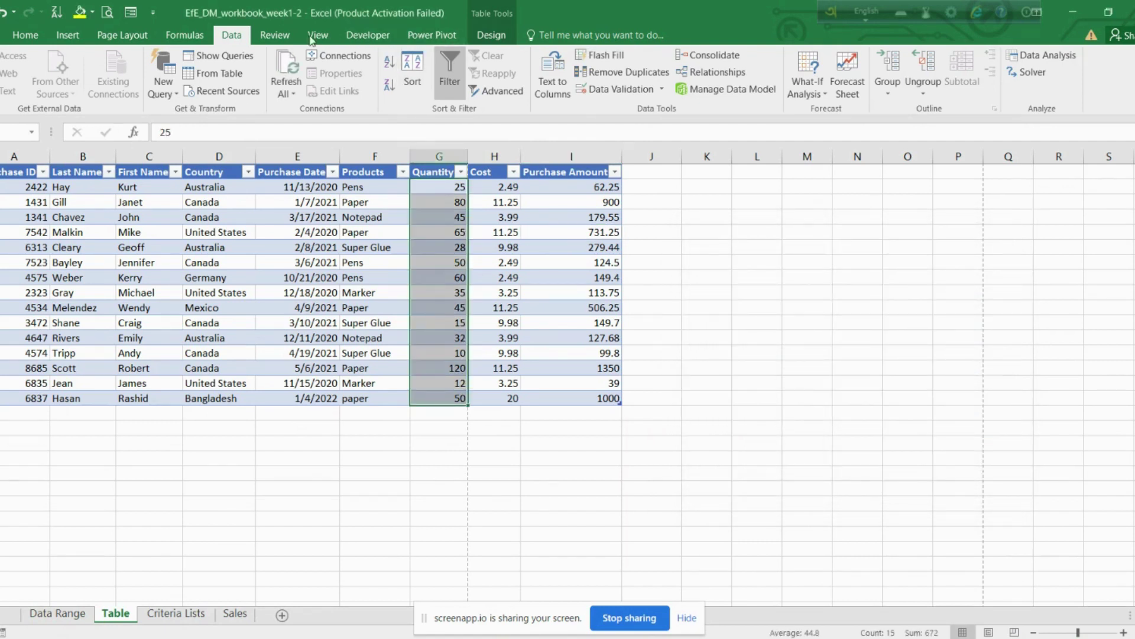
left_click(25, 35)
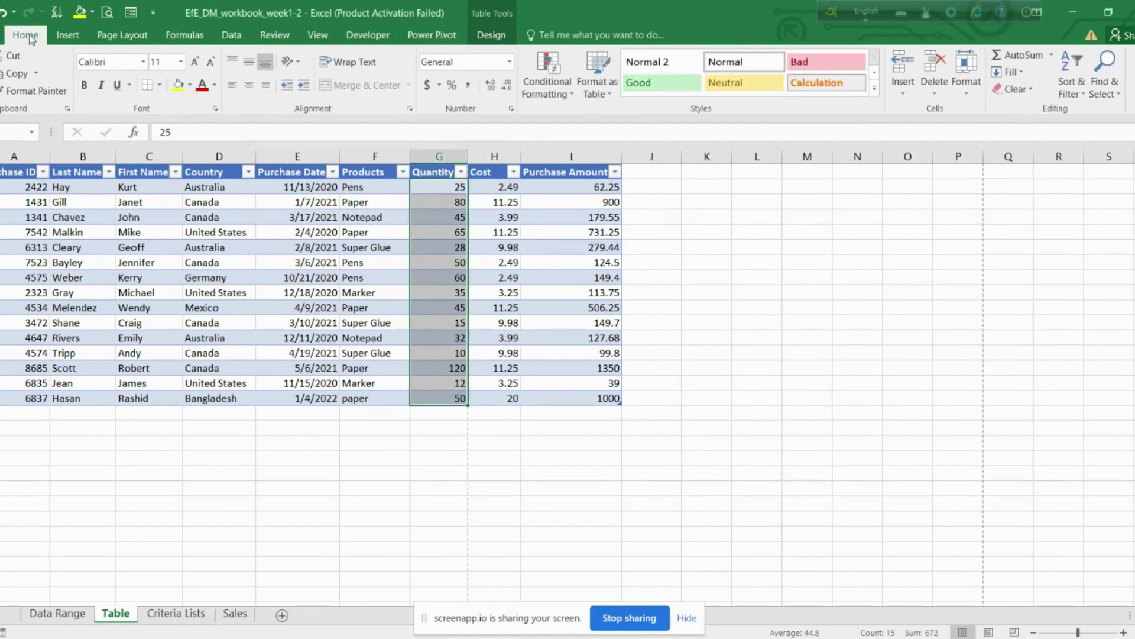
left_click(231, 35)
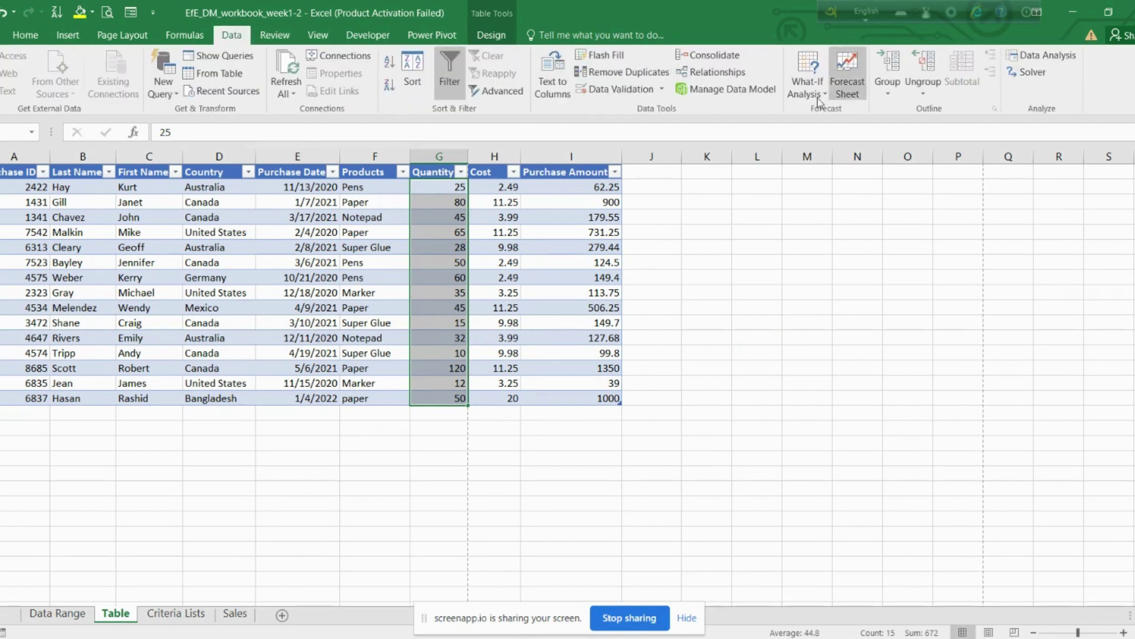
left_click(637, 91)
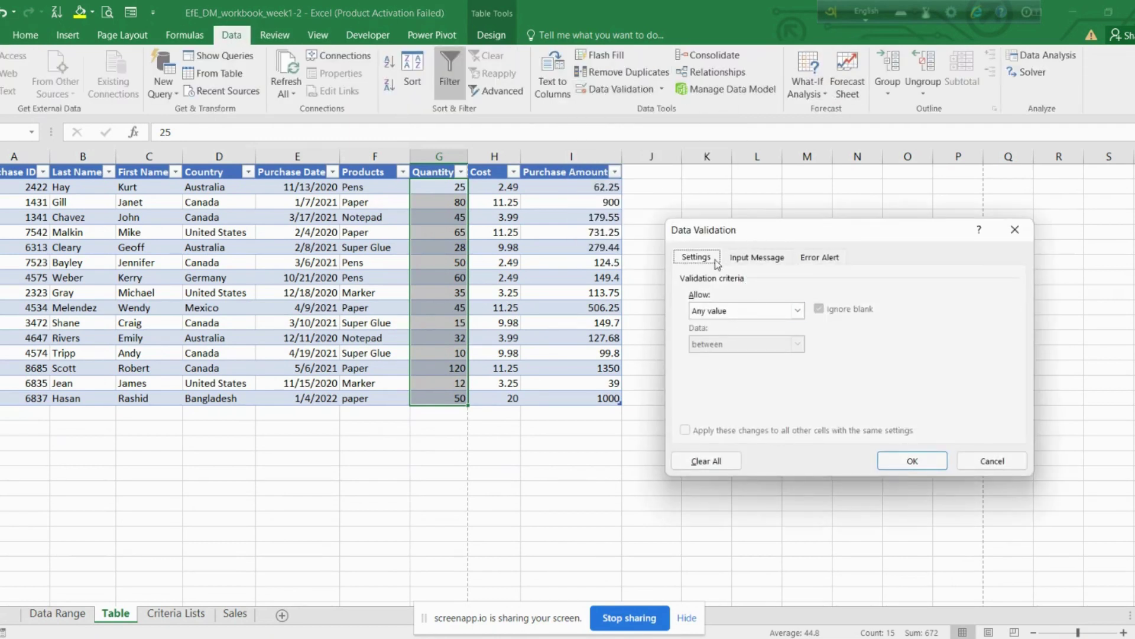
- Set the validation Allow type to Custom with formula =Isnumber(G2)
left_click(792, 316)
left_click(792, 316)
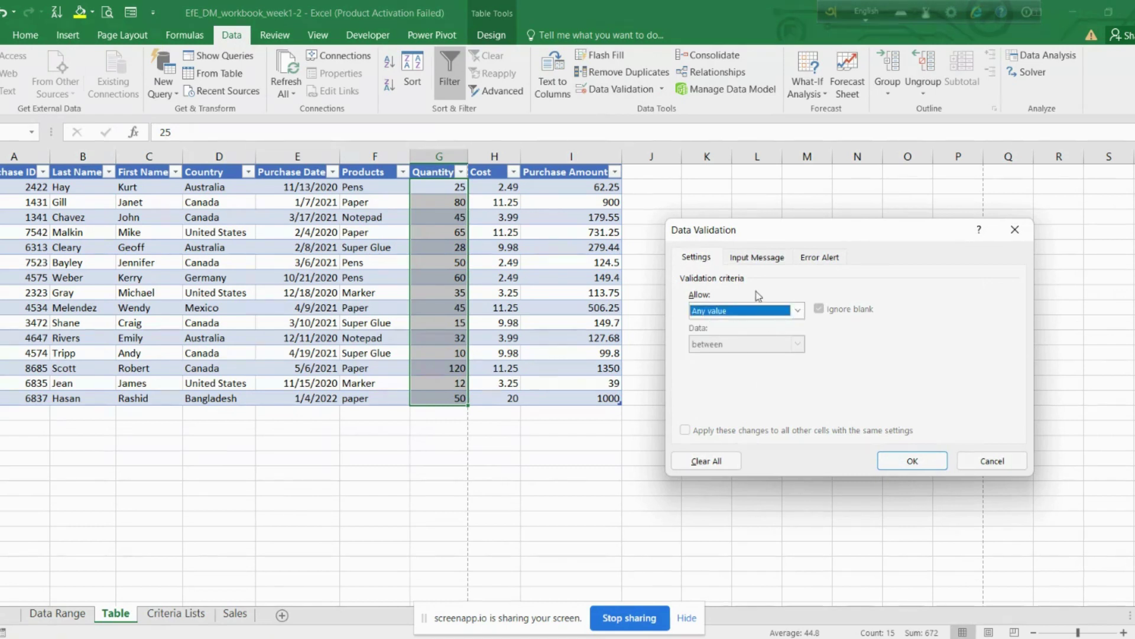
left_click(752, 309)
left_click(724, 400)
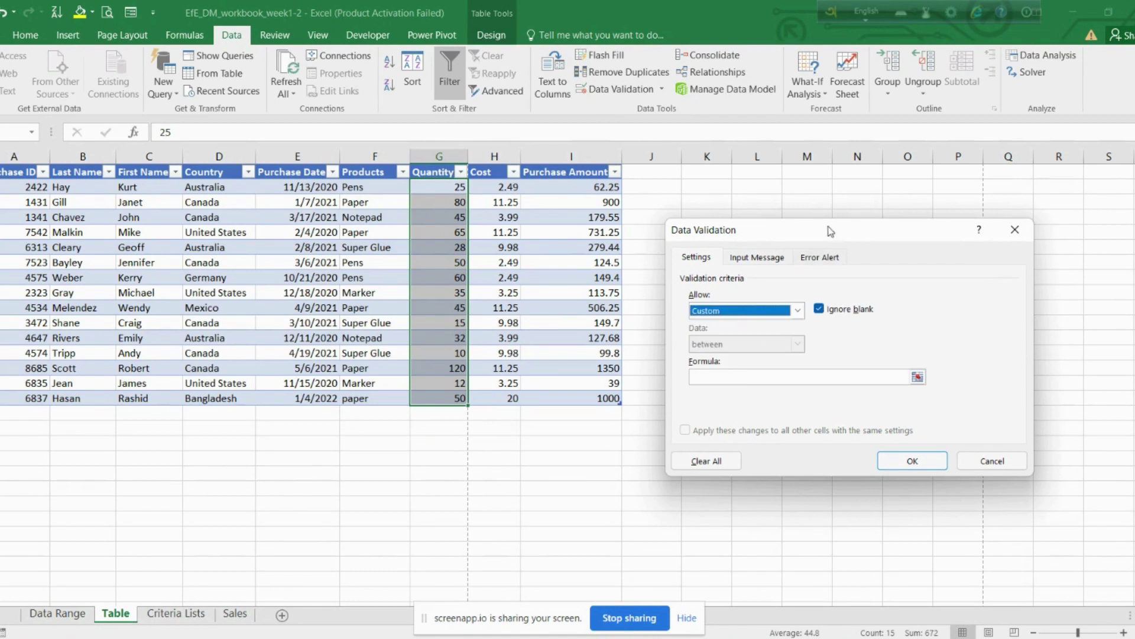
left_click(715, 376)
type("=Isnumber(")
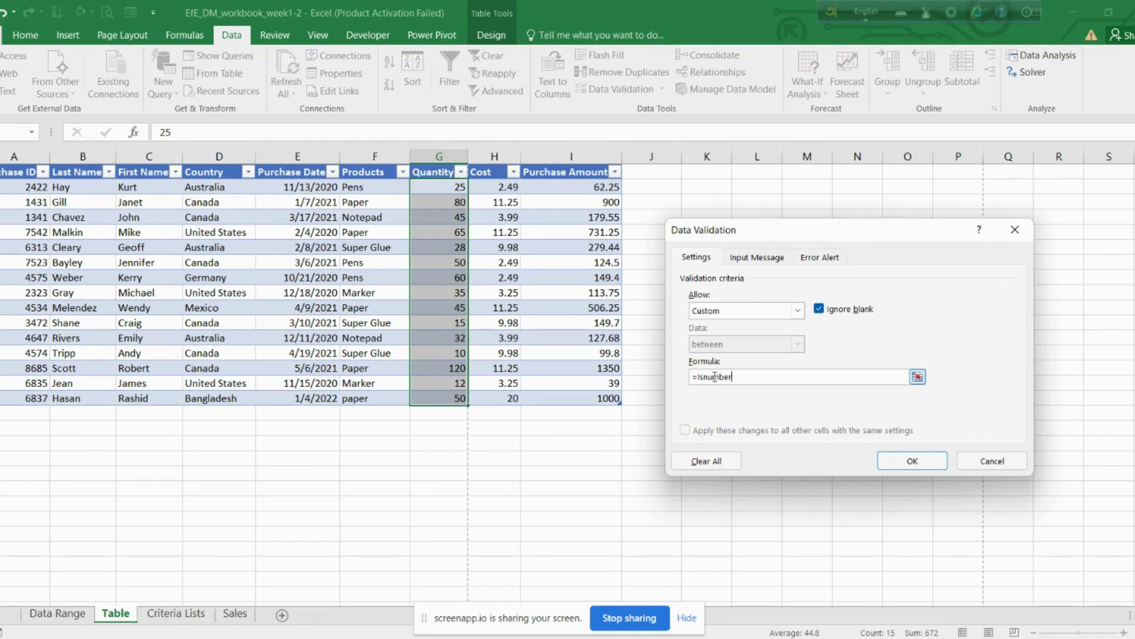
left_click(448, 185)
key("F4")
key("F4")
key("F4")
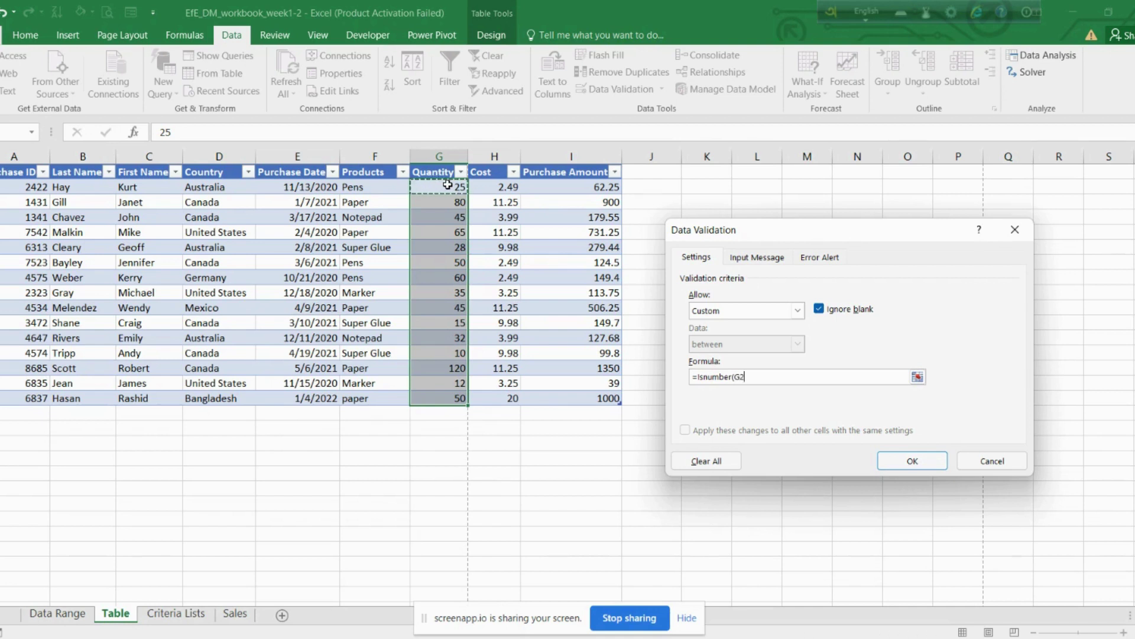
type(")")
- Give the rule an input message 'Numerical value' reading 'Only Num'
left_click(758, 257)
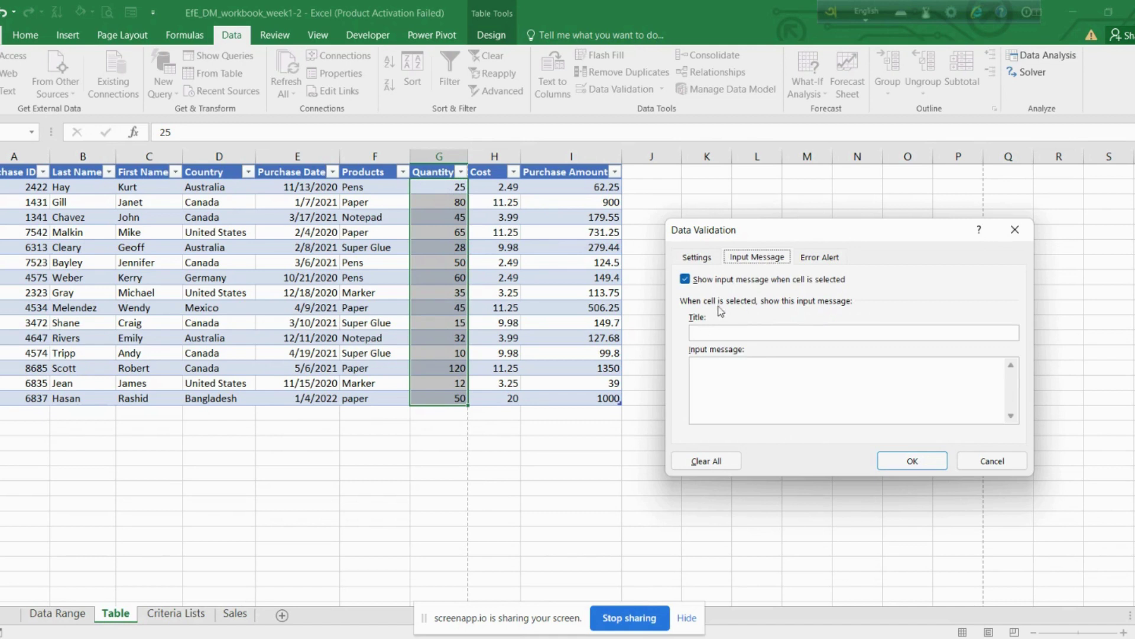
left_click(710, 334)
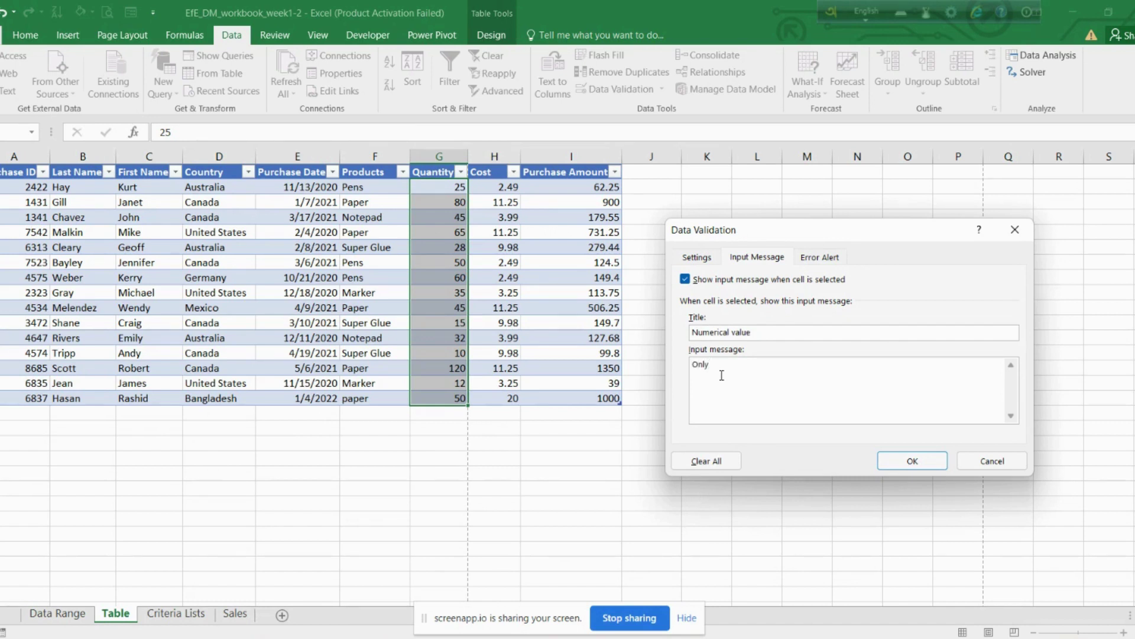
type("um")
- Add a Stop error alert titled 'not Valid' with message 'Not valid' and apply the rule
left_click(826, 263)
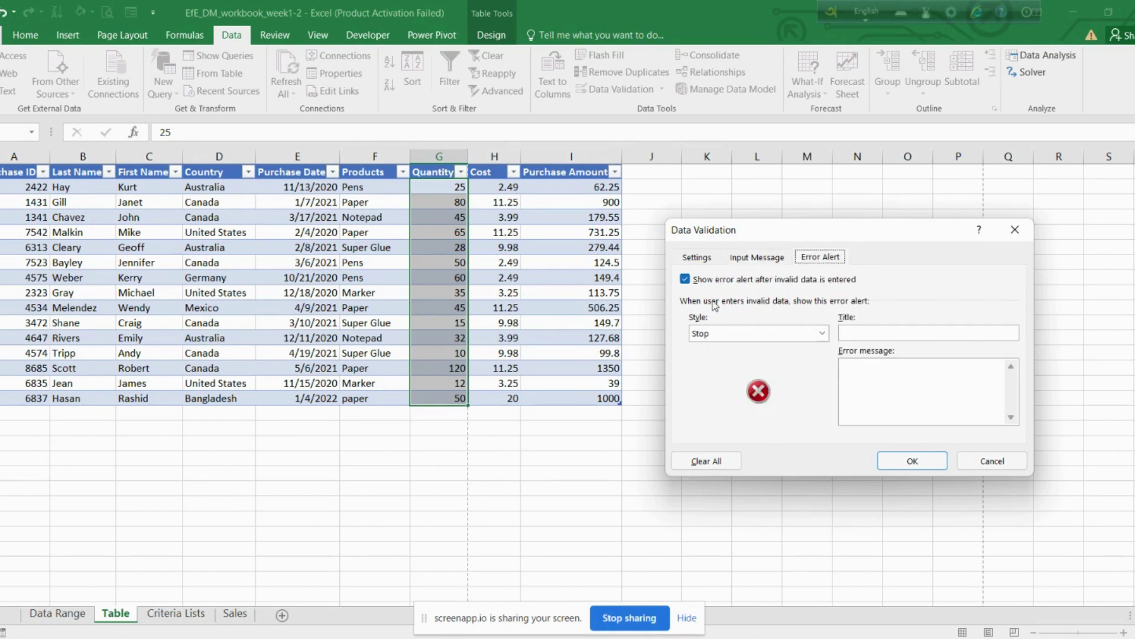
left_click(820, 334)
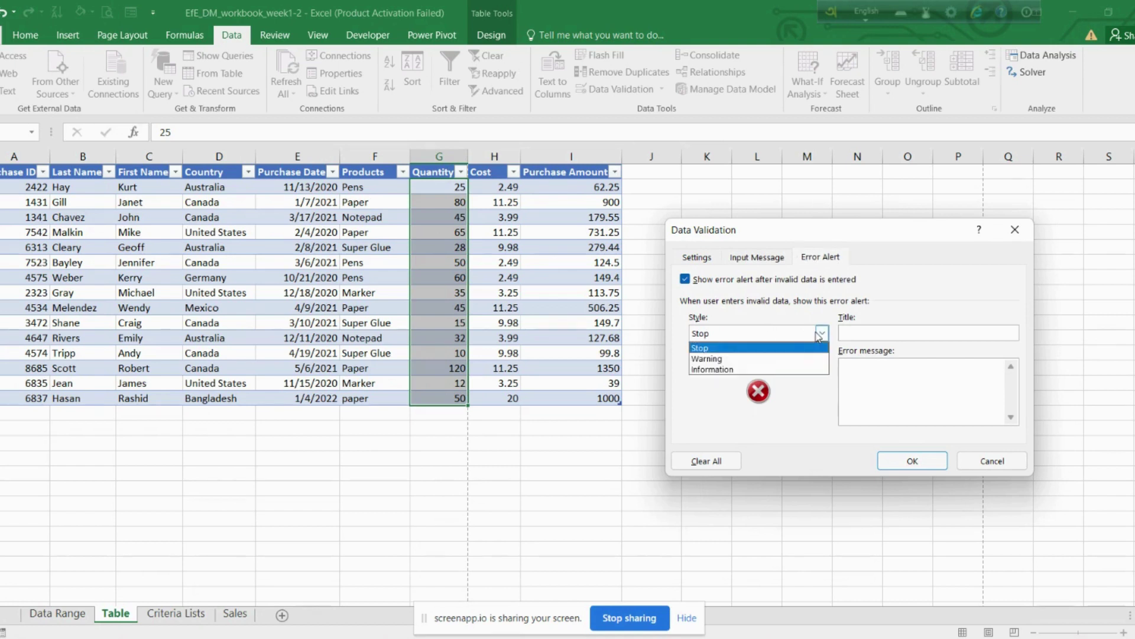
left_click(820, 335)
left_click(859, 361)
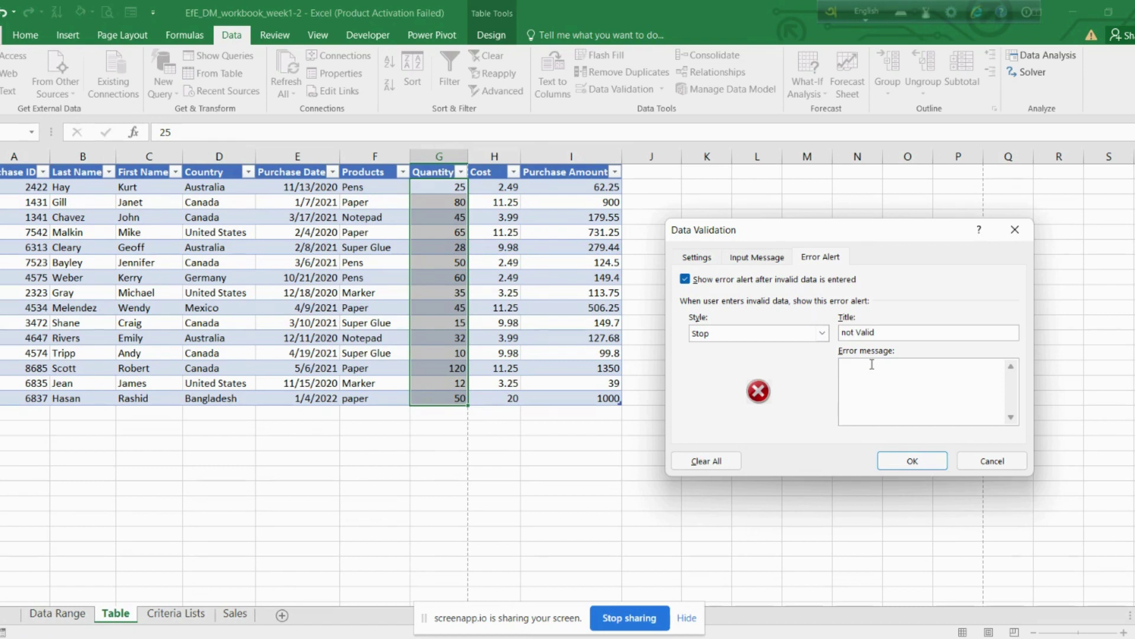
left_click(875, 373)
type("Not valid")
left_click(907, 462)
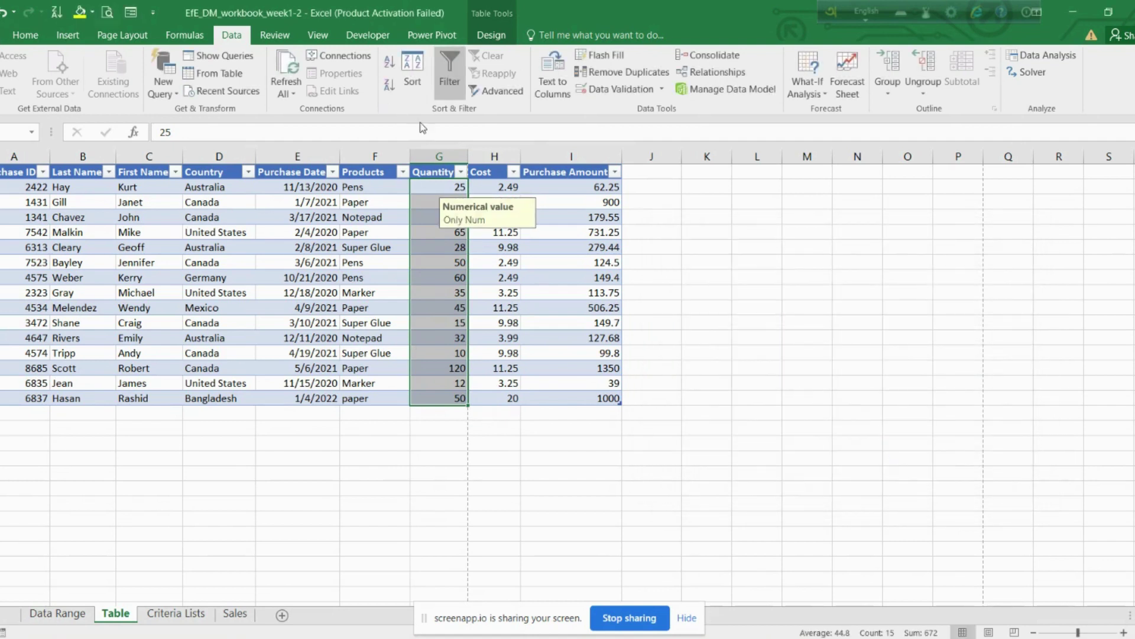
- Select the Quantity cell holding 60 and open the data form at record 11 of 15
left_click(426, 281)
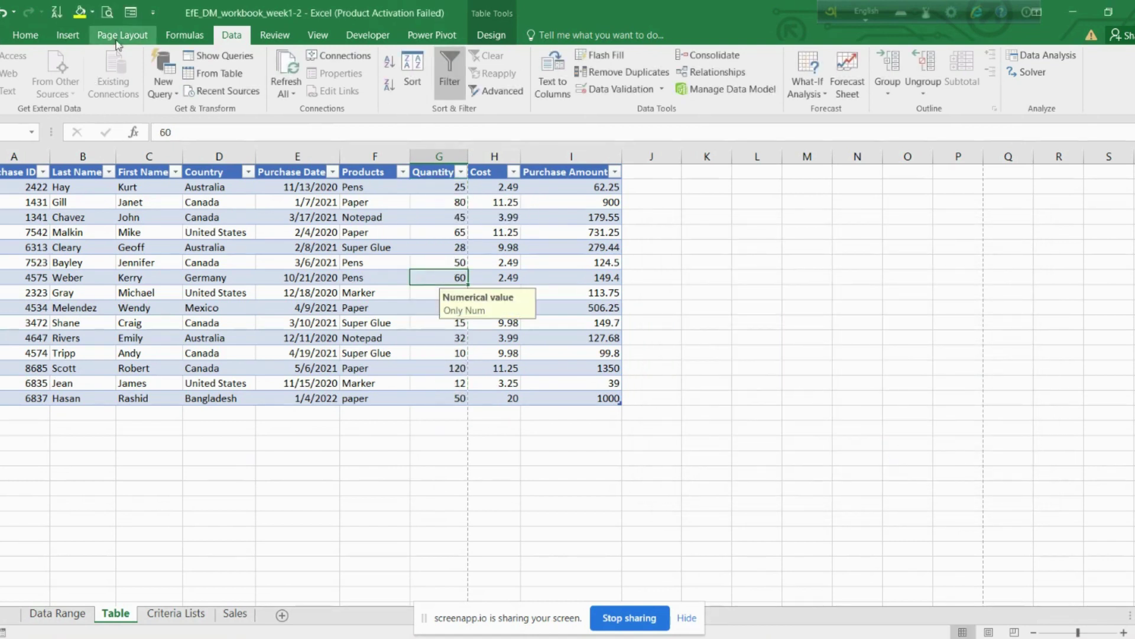
left_click(130, 12)
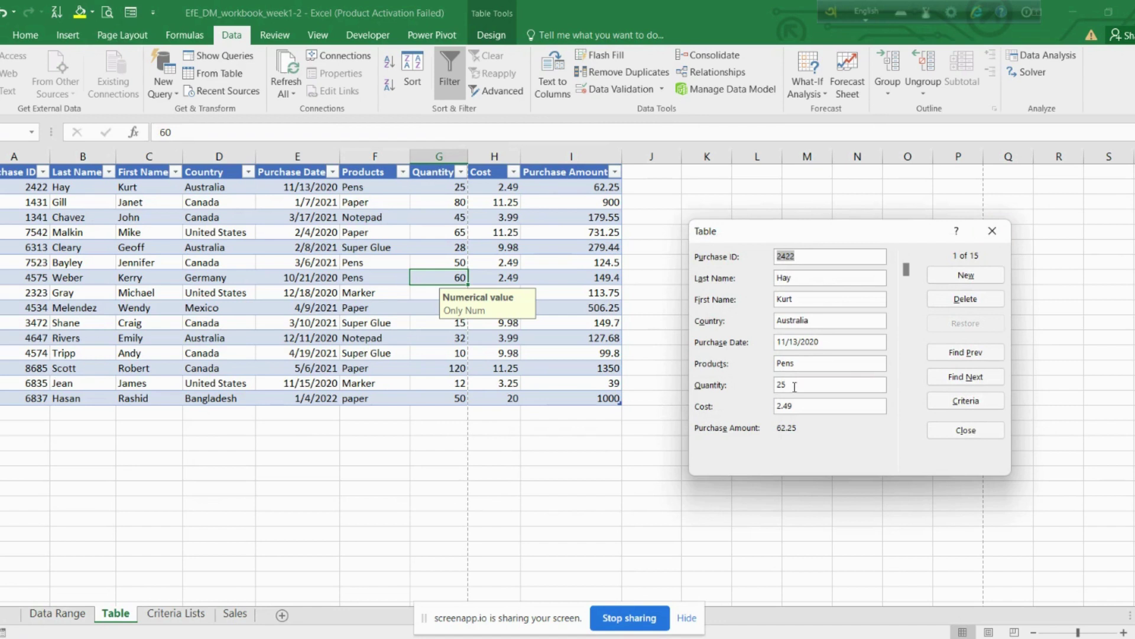
left_click(908, 333)
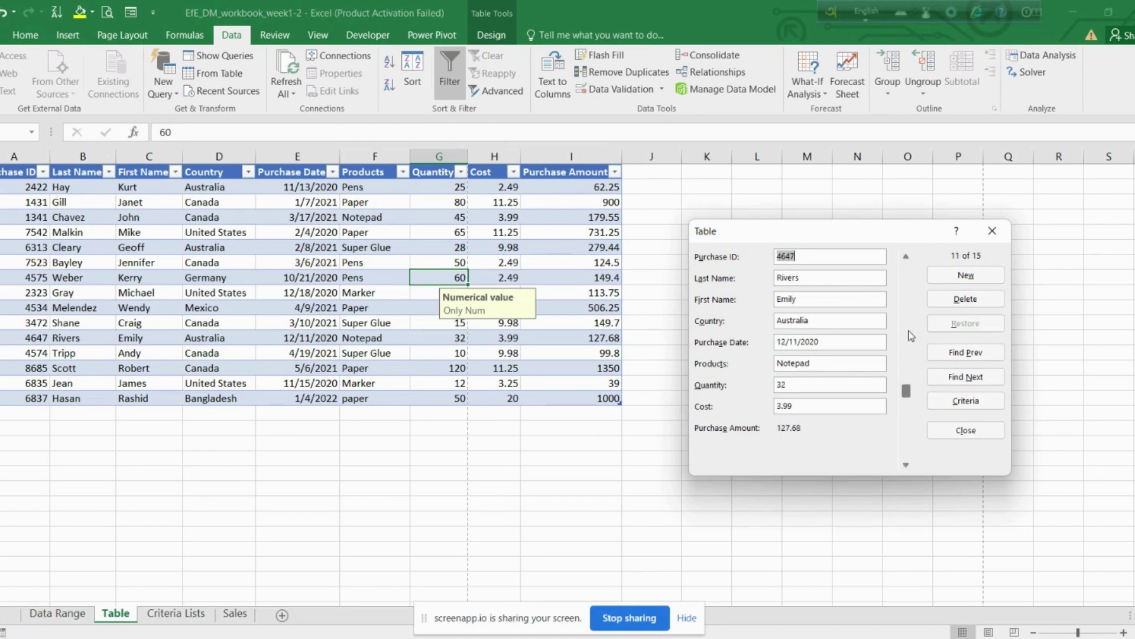
- Enter a non-numeric Quantity to see it rejected, then save Quantity 25
left_click(797, 381)
key("BackSpace")
key("BackSpace")
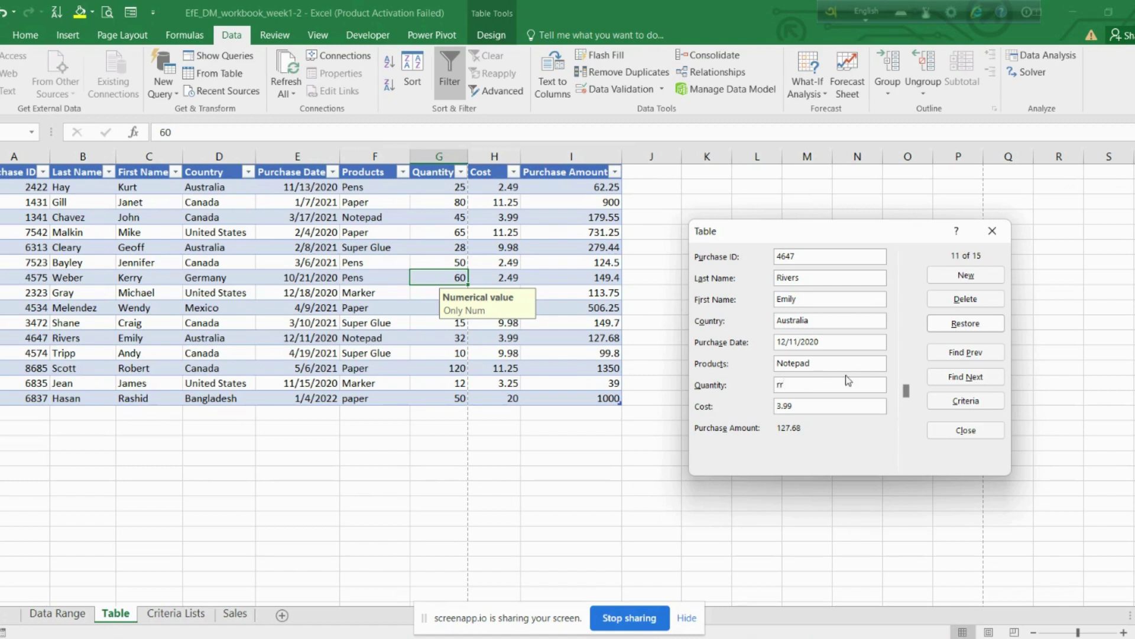
key("Return")
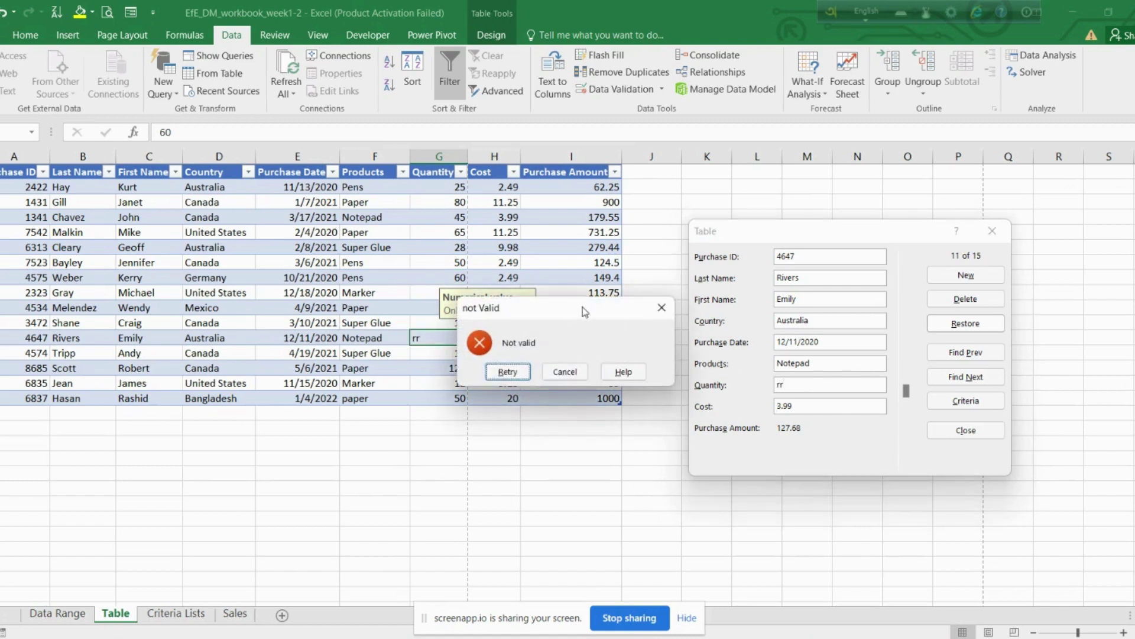
left_click(564, 373)
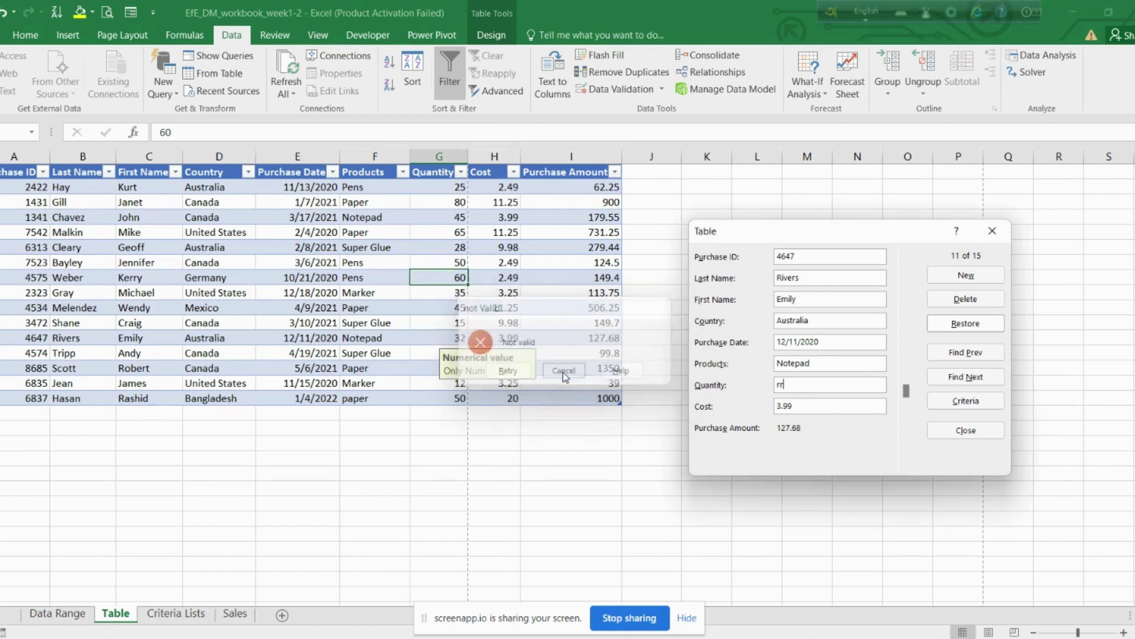
key("BackSpace")
key("BackSpace")
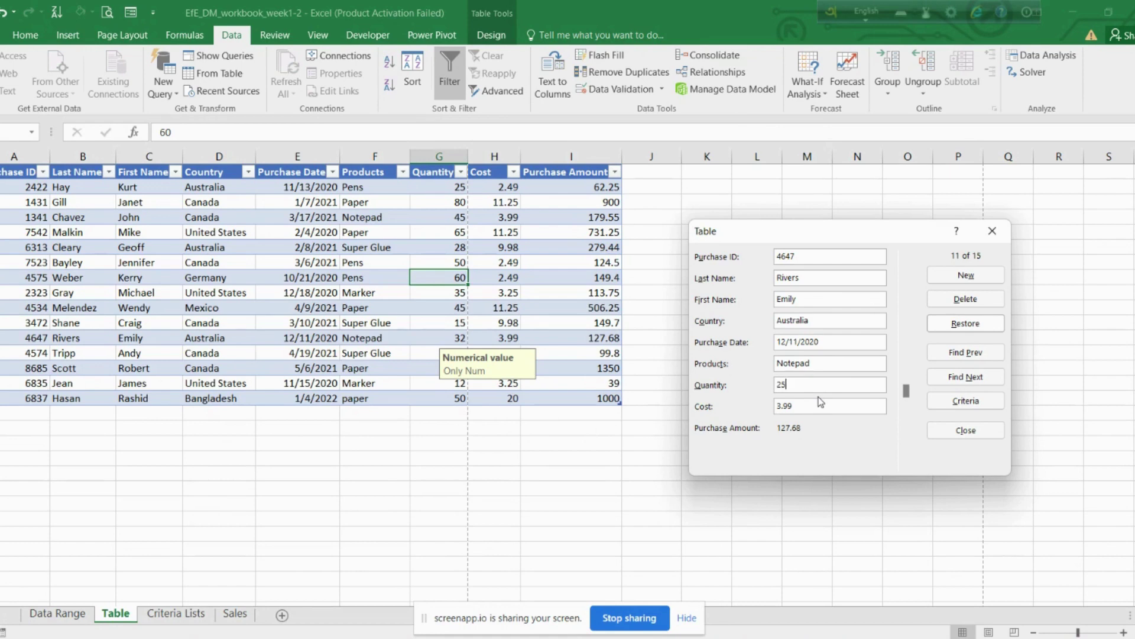
key("Return")
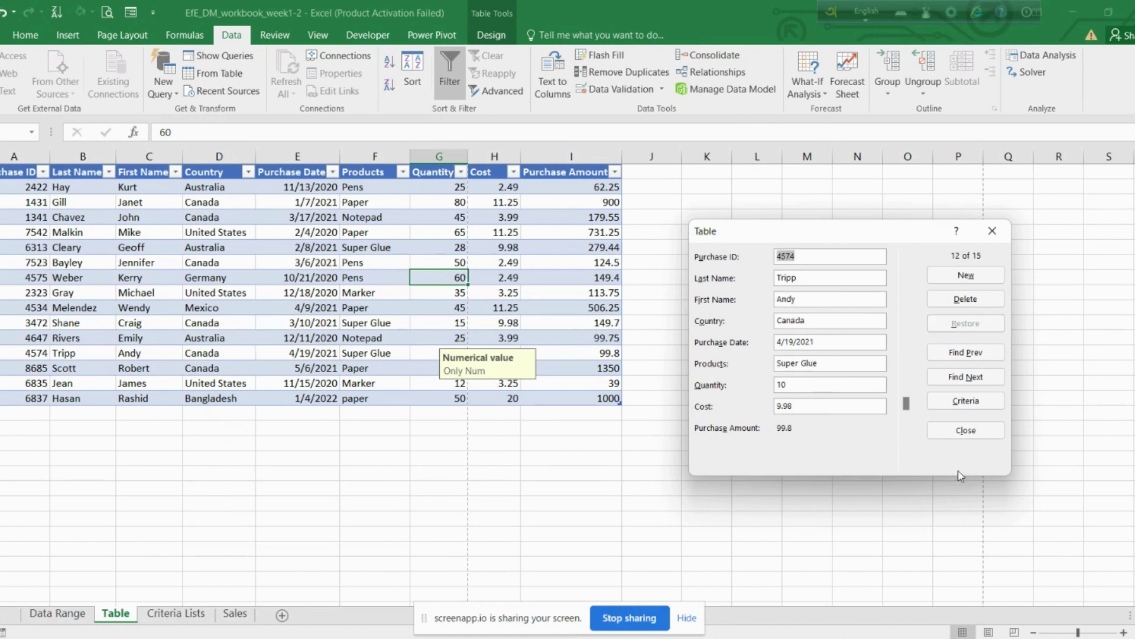
- Search the Sales sheet's data form with a September greater-than criterion, landing on record 2 of 65
left_click(966, 430)
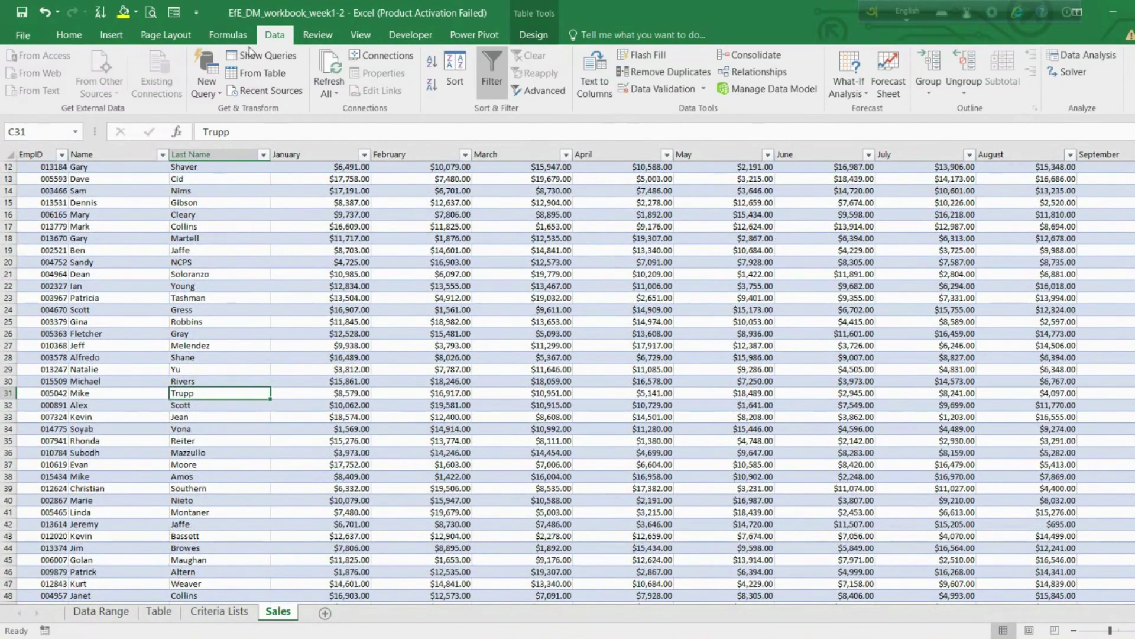
left_click(176, 12)
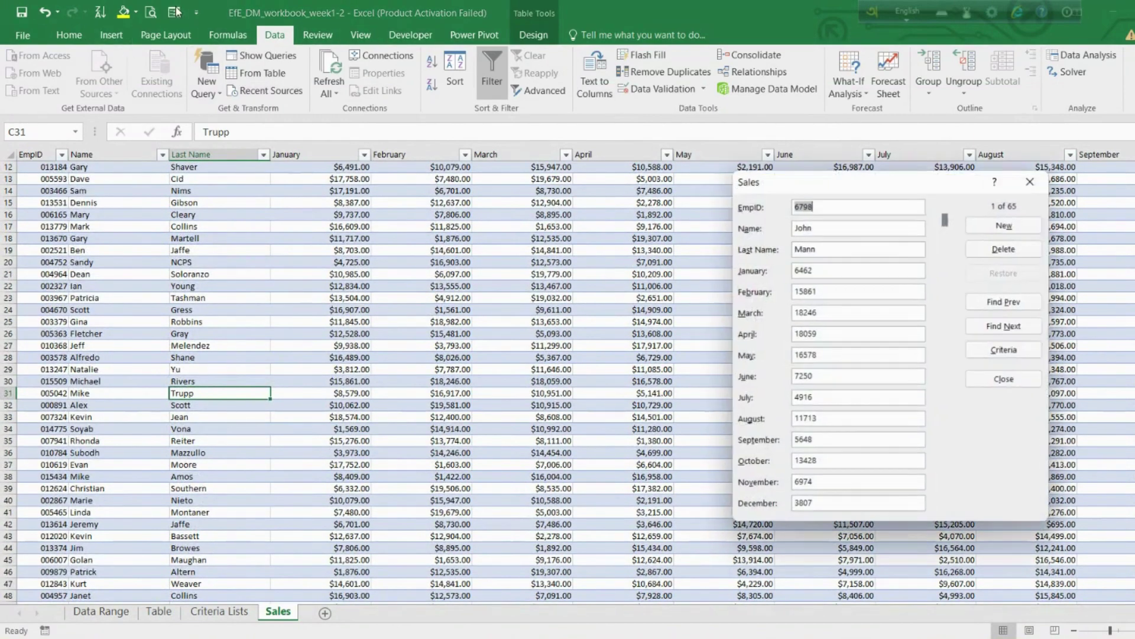
left_click(1004, 350)
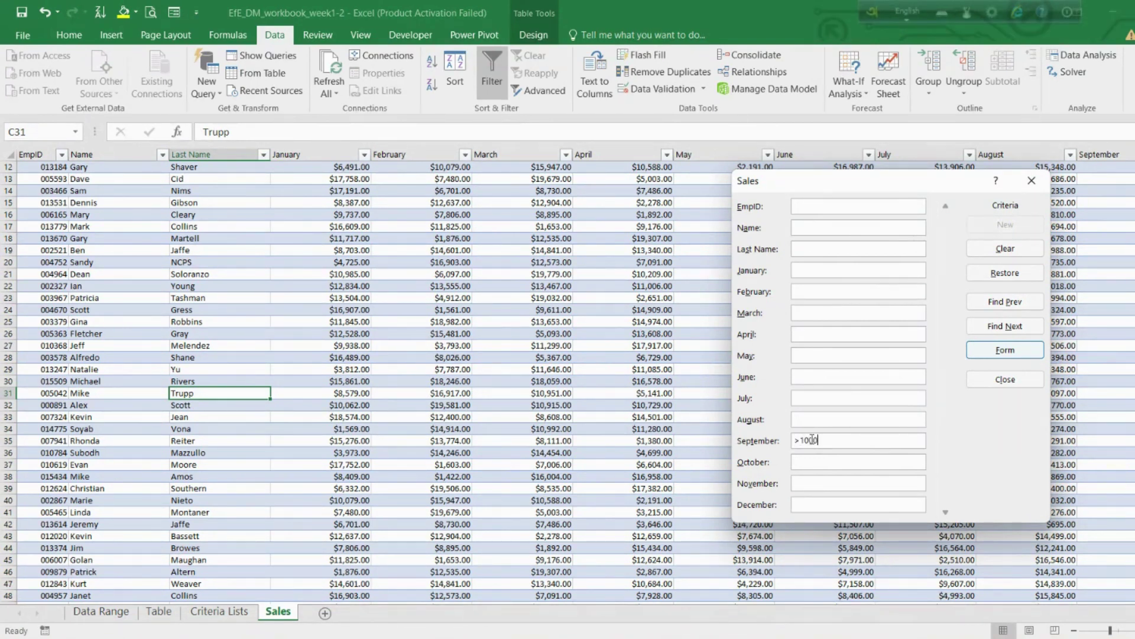
key("Return")
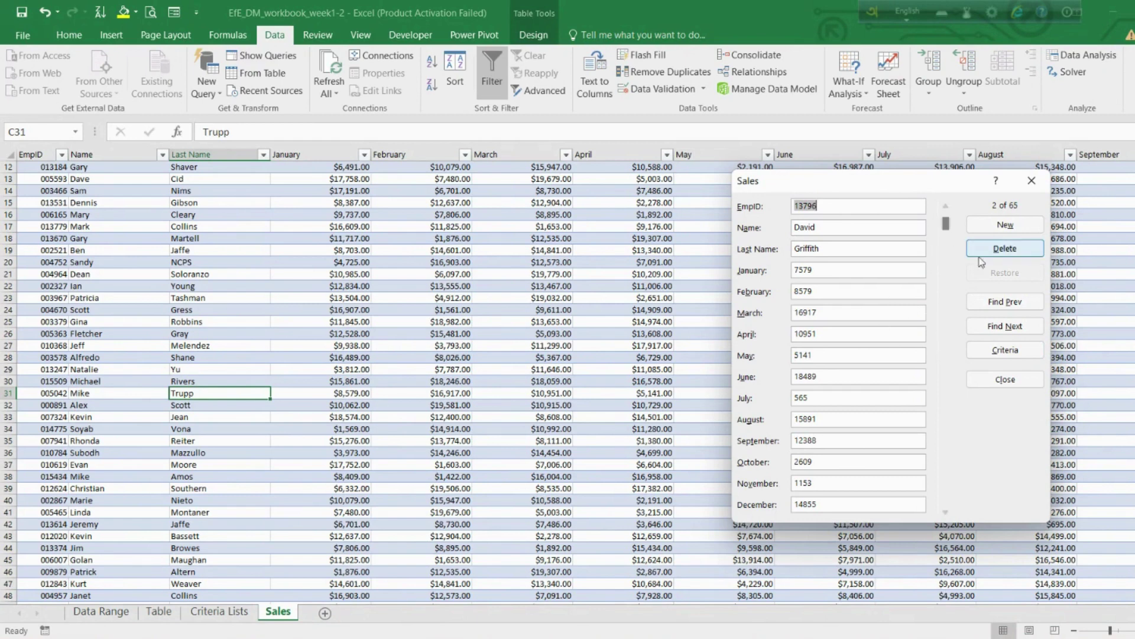
- Close the Sales data form and scroll through the sales table
left_click(990, 383)
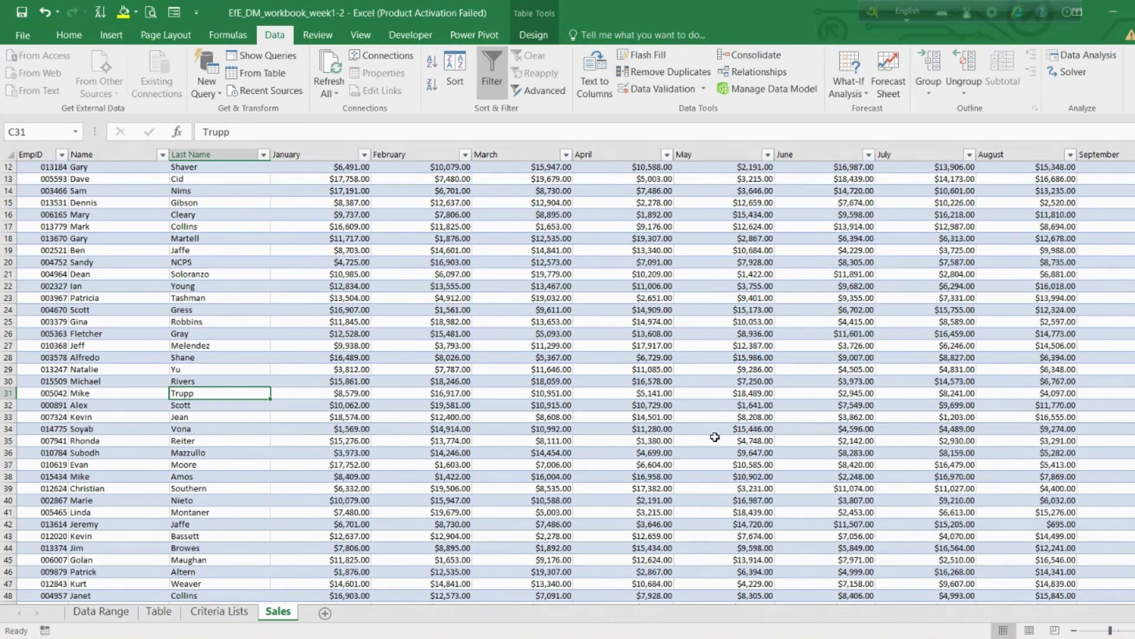
scroll(683, 443, "down", 2)
scroll(684, 444, "up", 3)
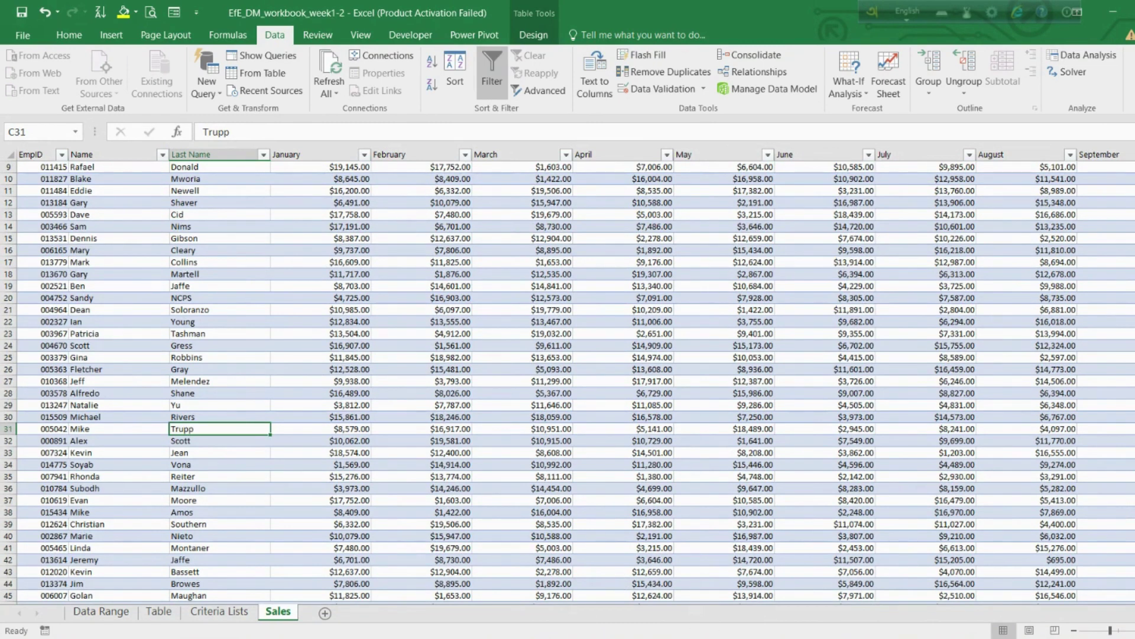
mouse_move(687, 637)
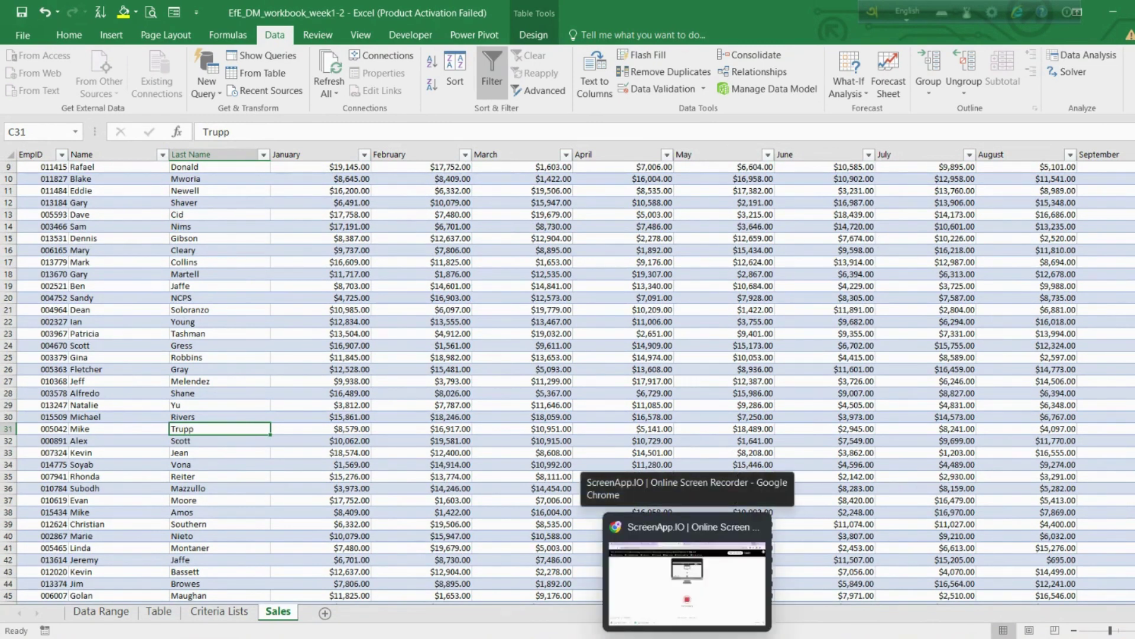